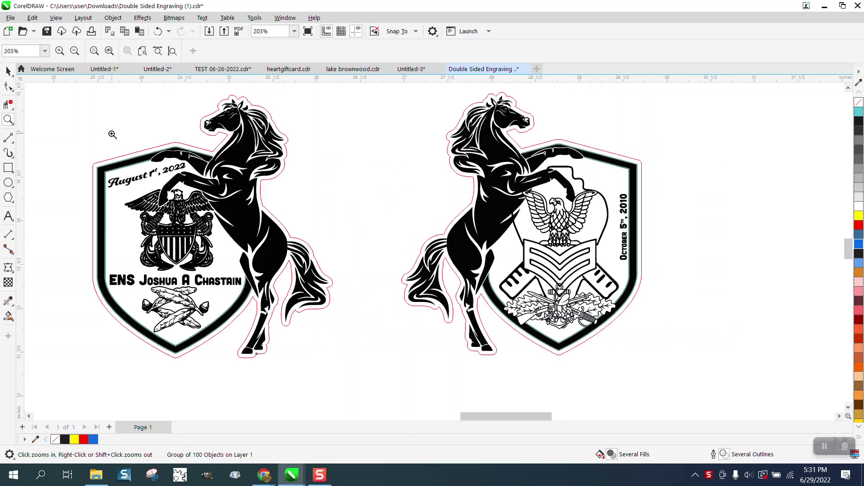
- Zoom in on the two shield designs and select each one to compare them
left_click(9, 73)
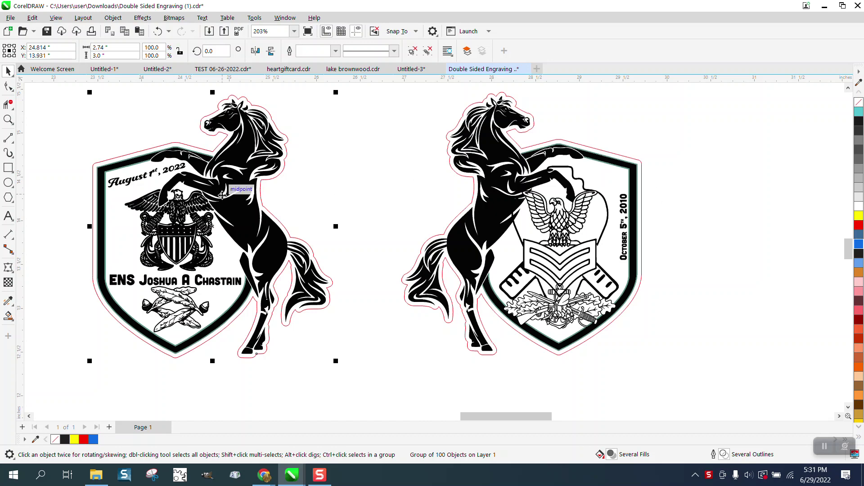
scroll(557, 172, "down", 1)
scroll(557, 172, "down", 1)
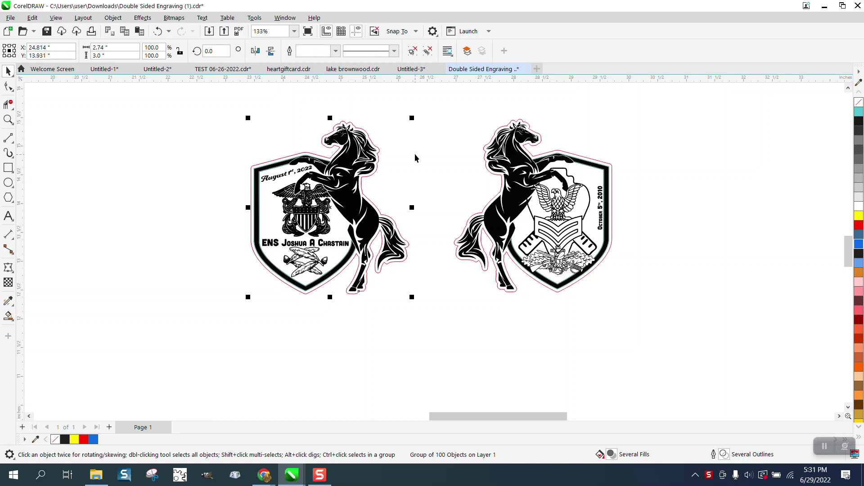
left_click(521, 169)
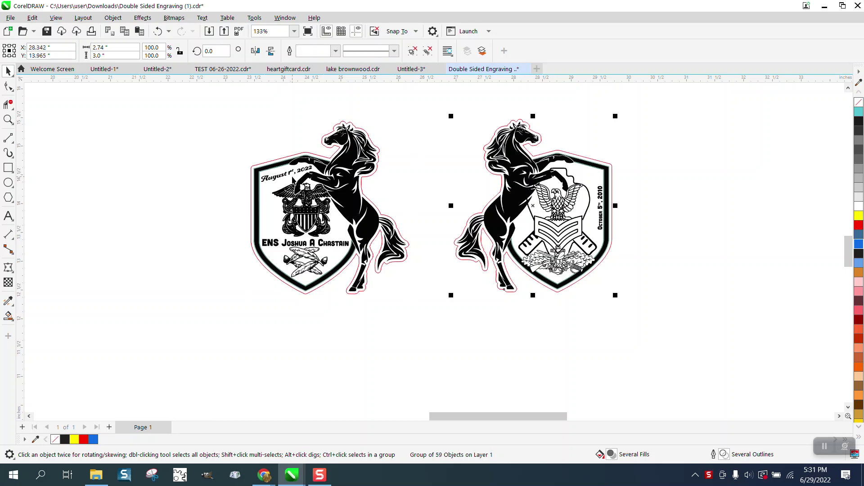
left_click(311, 179)
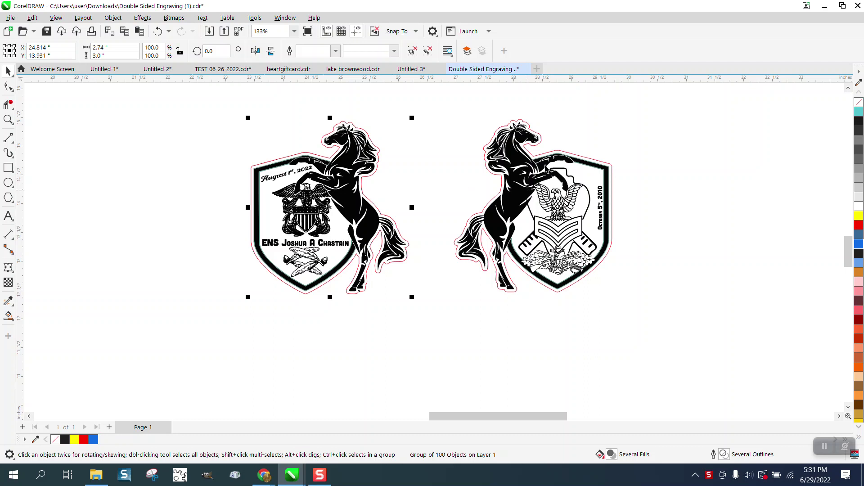
left_click(539, 195)
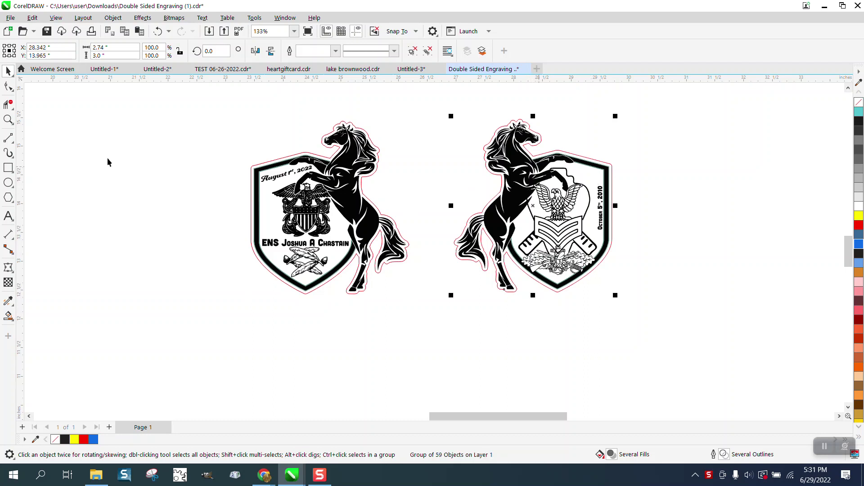
- Inspect the left shield's corner and red cut outline up close, then return to both shields
left_click(8, 119)
left_click_drag(218, 145, 306, 182)
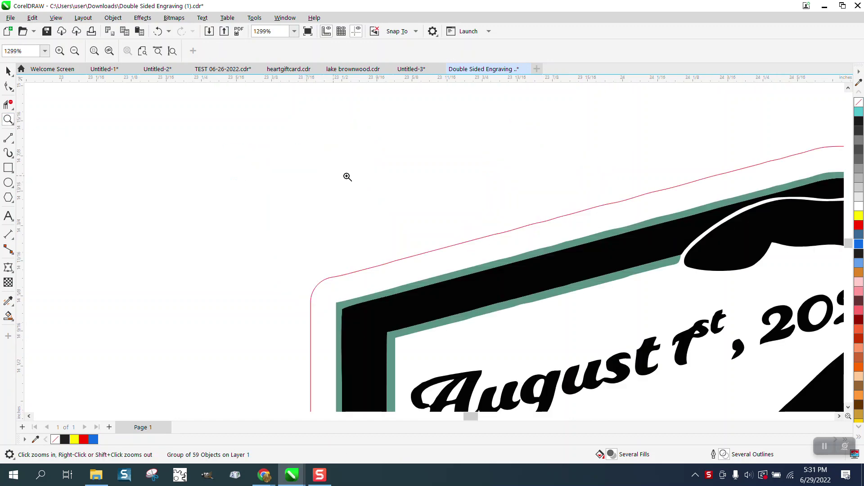
left_click(492, 259)
right_click(411, 183)
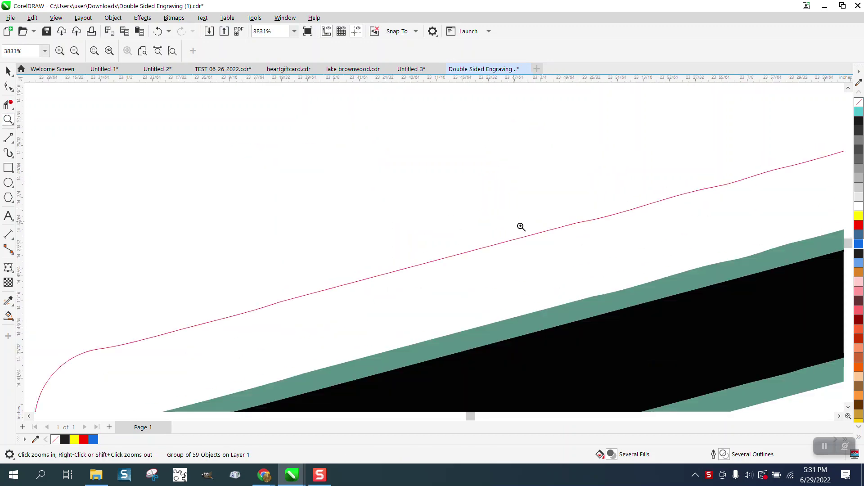
right_click(434, 187)
right_click(434, 187)
right_click(426, 192)
right_click(425, 189)
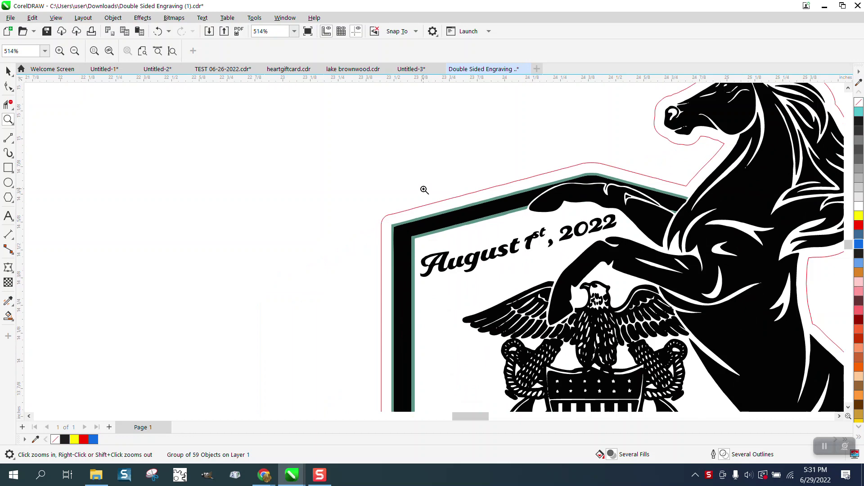
right_click(429, 184)
right_click(401, 178)
right_click(369, 167)
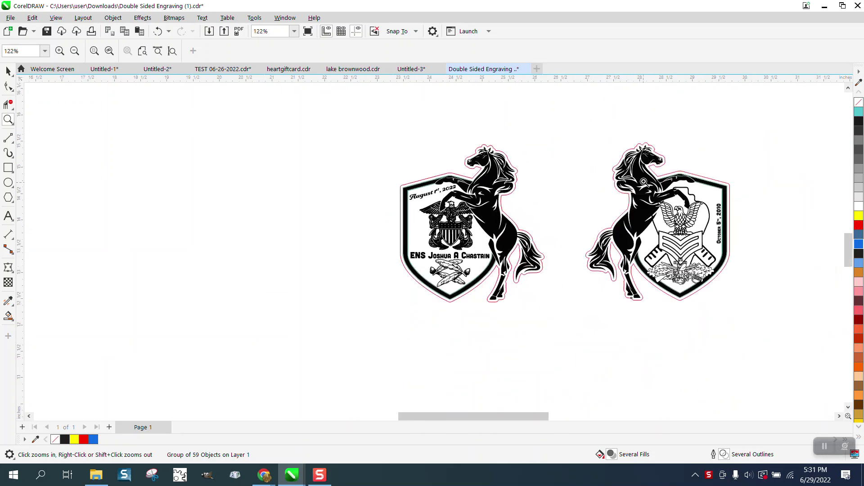
left_click_drag(720, 189, 725, 190)
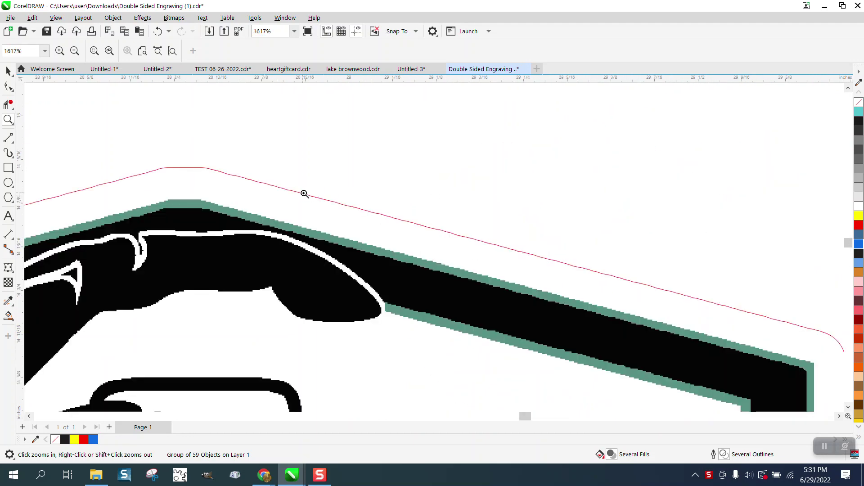
right_click(504, 243)
right_click(499, 231)
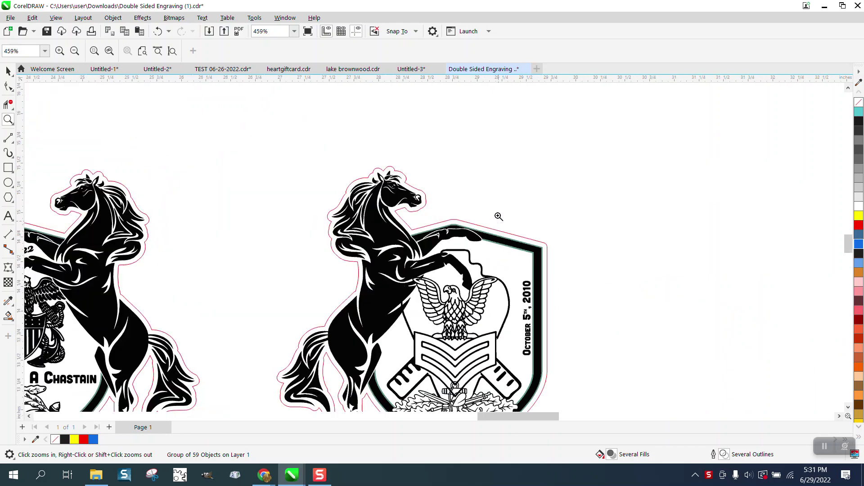
- Mirror the right shield horizontally and centre it on the page with P
left_click(8, 71)
scroll(367, 135, "down", 2)
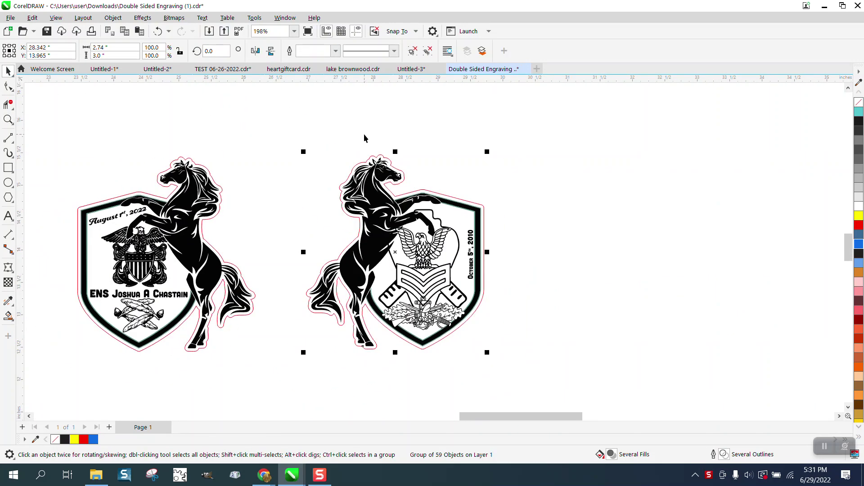
scroll(269, 173, "down", 1)
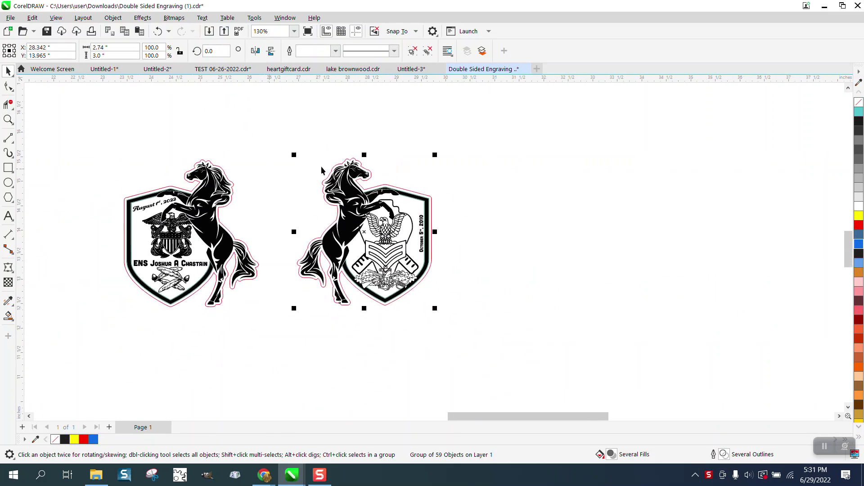
left_click(257, 51)
key("p")
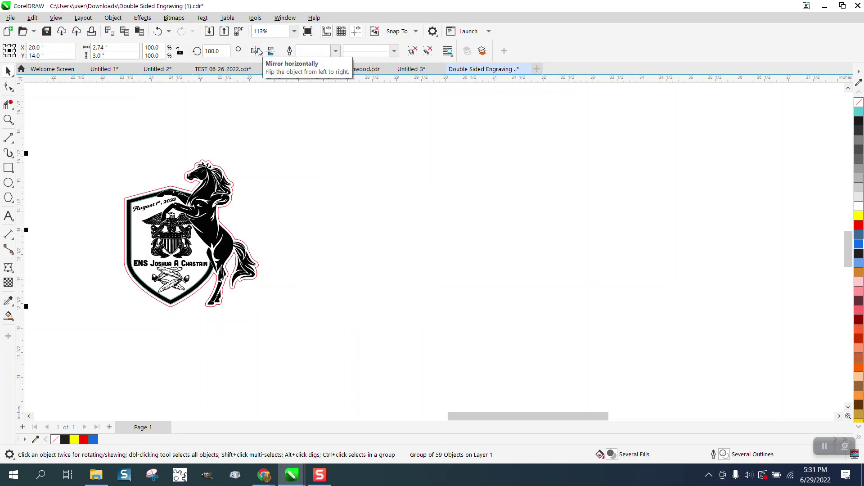
- Centre the August 1st shield on the page and inspect the overlapped shields
scroll(353, 162, "down", 1)
left_click(252, 172)
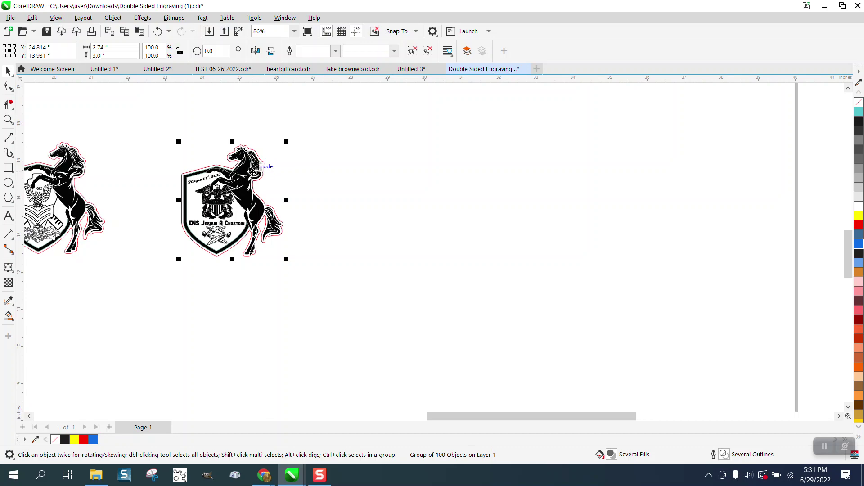
key("p")
scroll(308, 174, "down", 1)
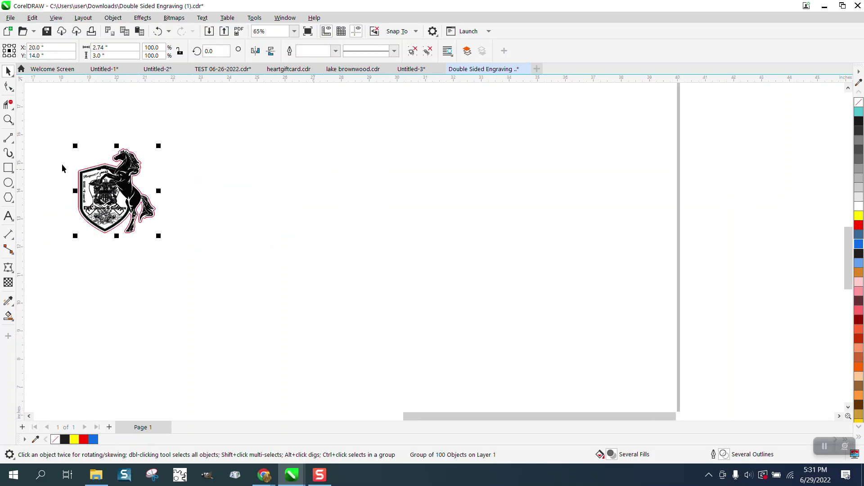
left_click(5, 123)
left_click_drag(49, 147, 243, 232)
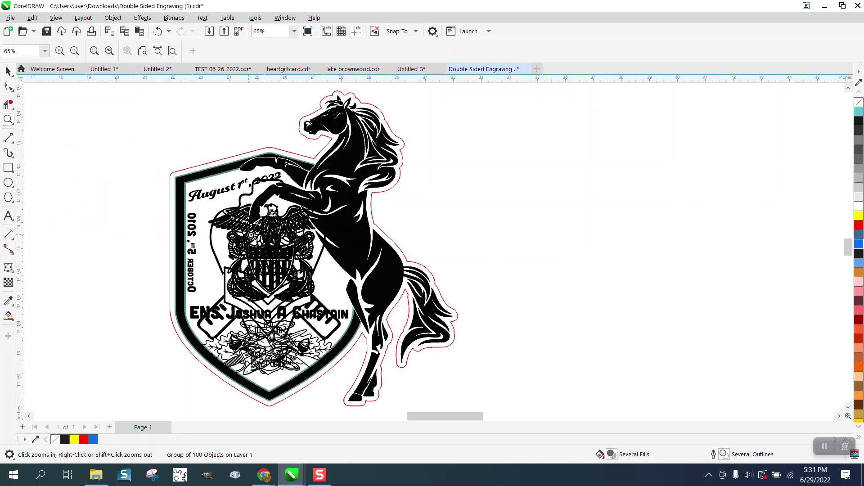
left_click(9, 72)
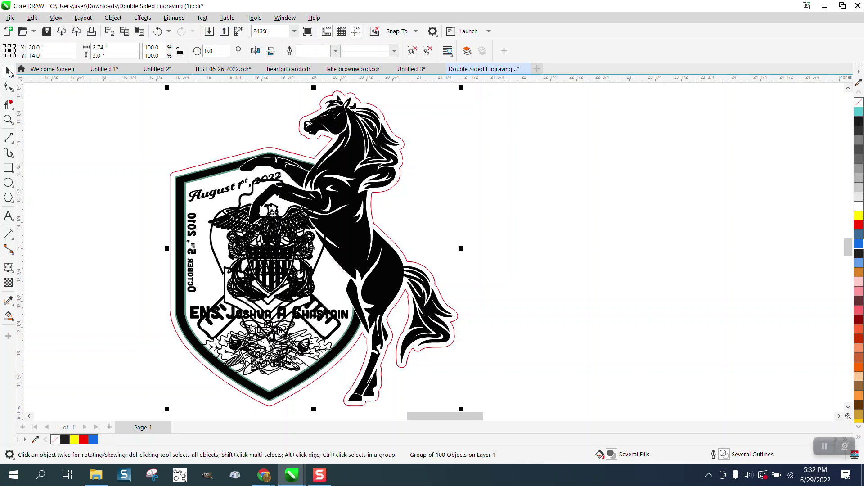
- Return the August shield to the right and mirror the October shield back to read correctly
key("ctrl+z")
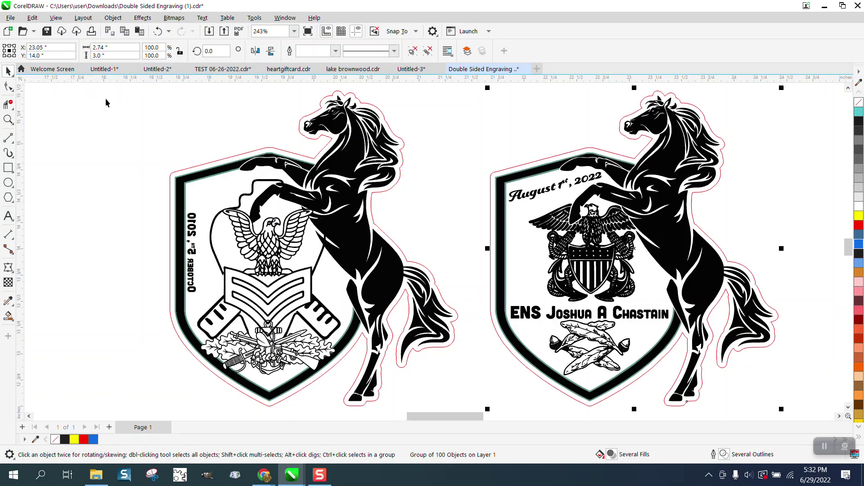
left_click(360, 164)
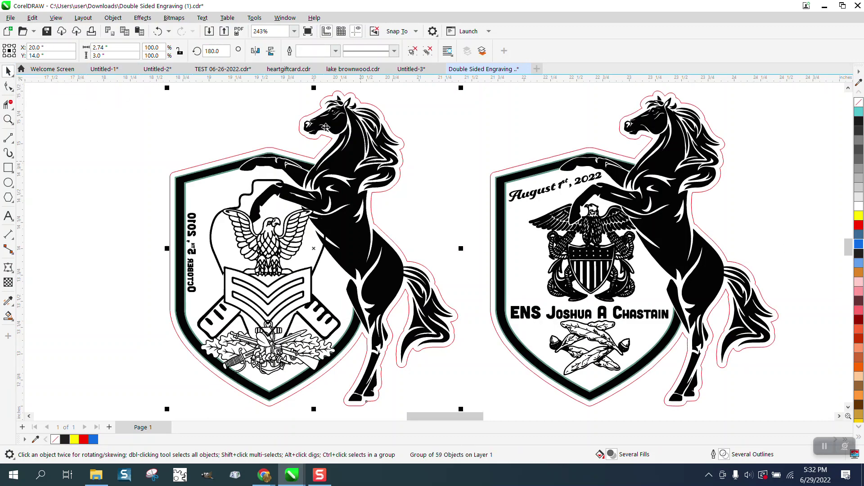
left_click(257, 53)
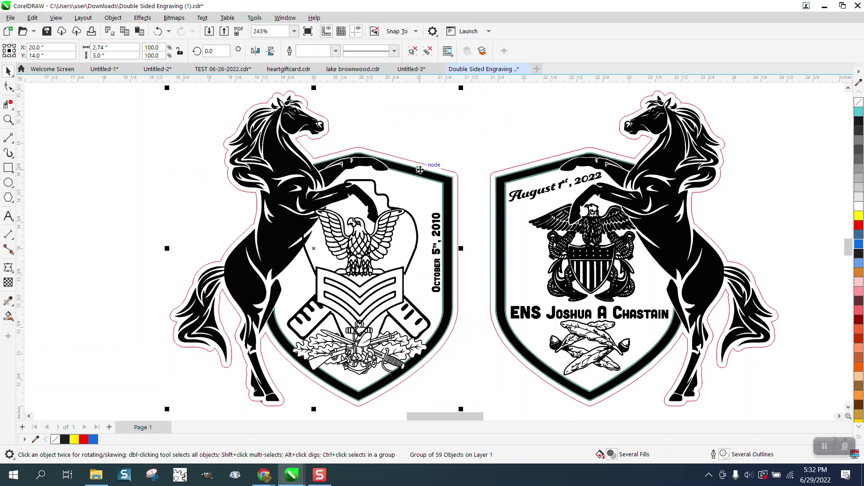
scroll(420, 171, "down", 4)
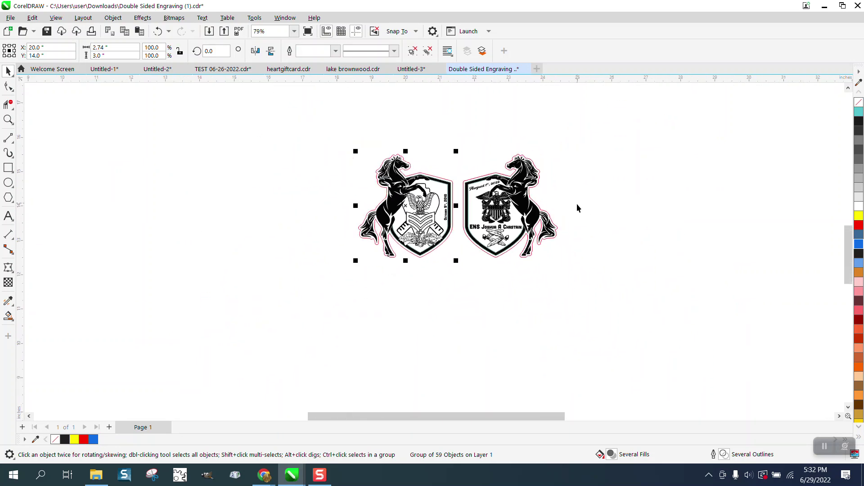
- Drag both selected shields toward the page's upper-left, then select only the right shield
scroll(578, 206, "down", 5)
left_click(489, 167)
scroll(489, 167, "down", 2)
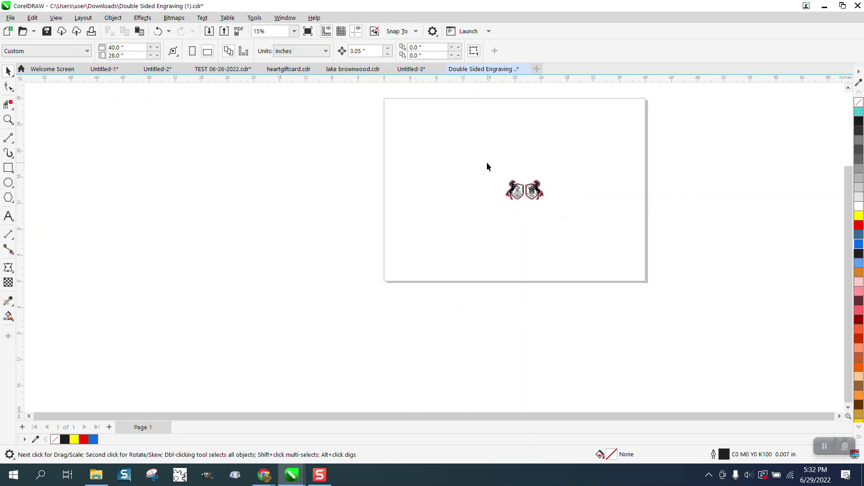
left_click_drag(486, 170, 579, 214)
mouse_move(516, 187)
left_mouse_down()
mouse_move(415, 142)
mouse_move(392, 111)
mouse_move(514, 171)
left_mouse_up()
left_click(8, 119)
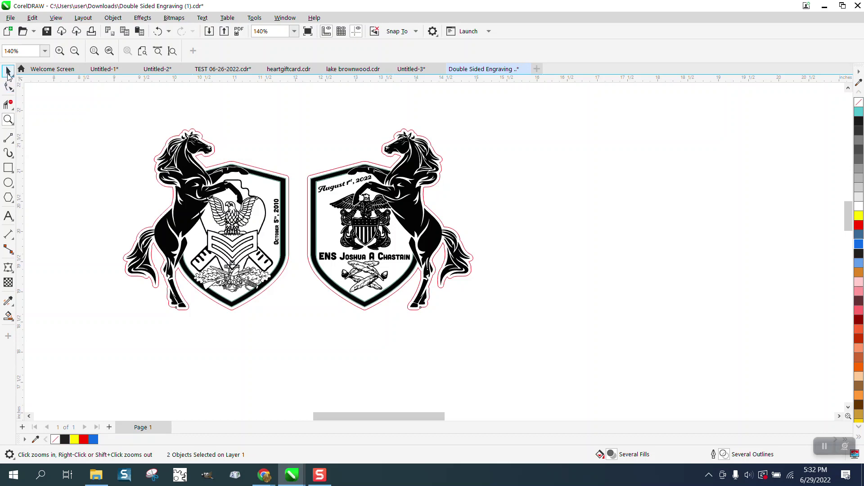
left_click(8, 71)
left_click(423, 156)
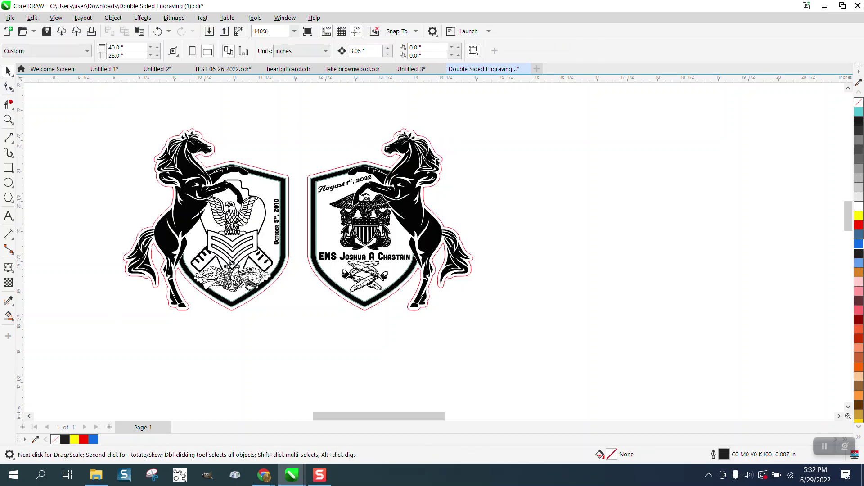
- Add a 1-step, 0.1-inch outside contour around the right shield's frame rectangle
double_click(8, 167)
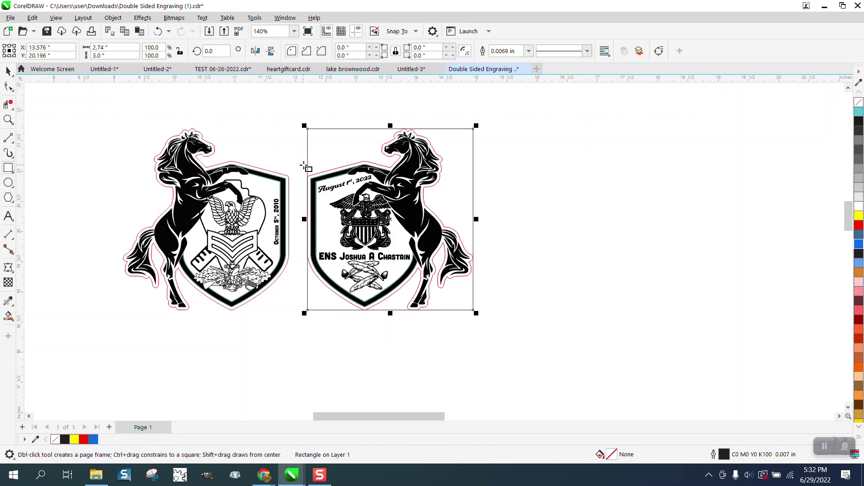
left_click(142, 18)
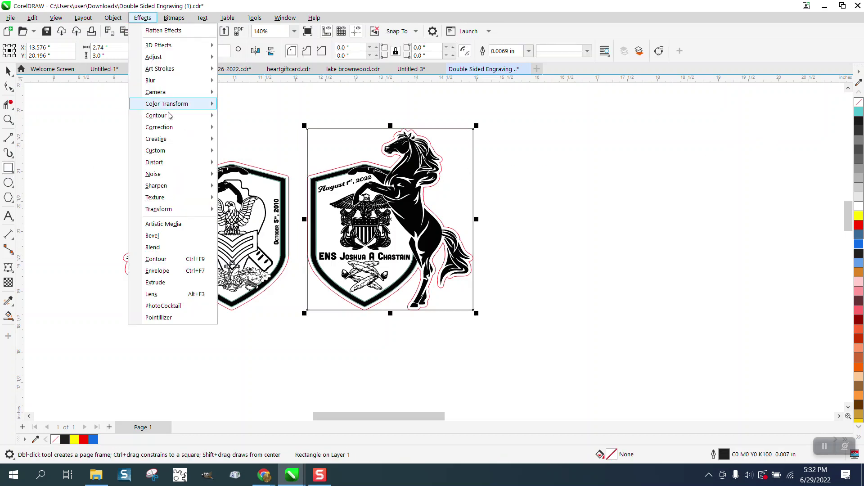
left_click(162, 263)
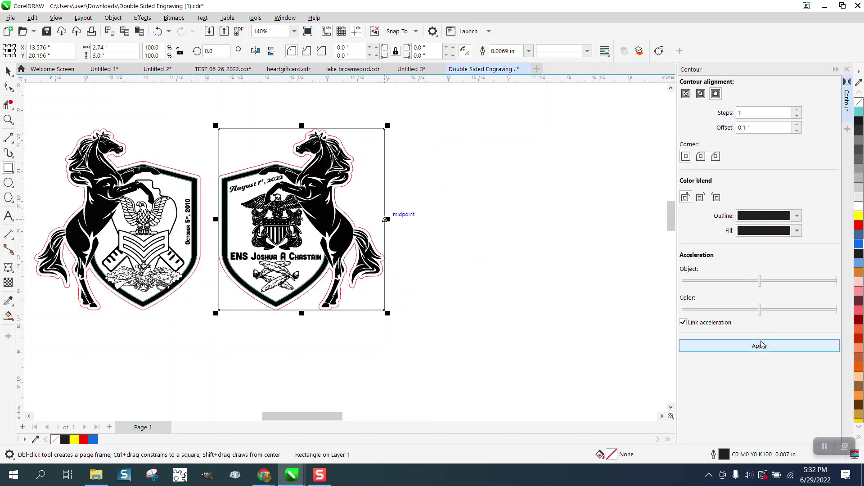
left_click(759, 346)
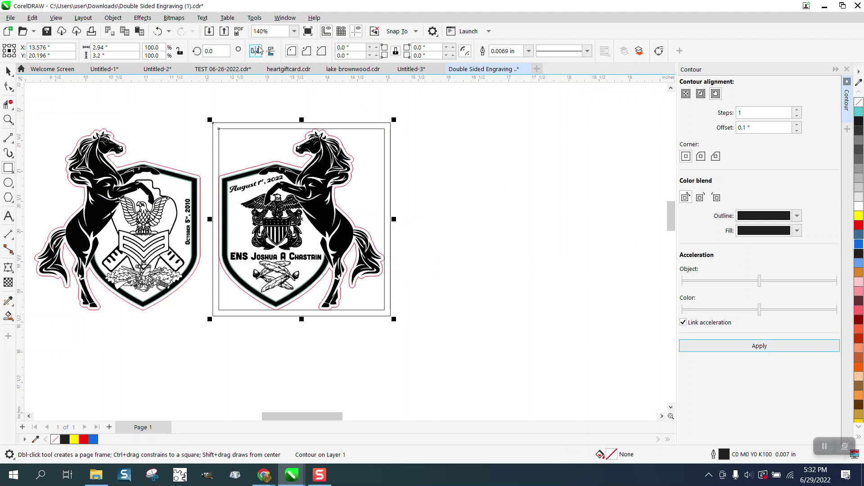
- Break the contour apart so the outer rectangle becomes its own object
left_click(142, 17)
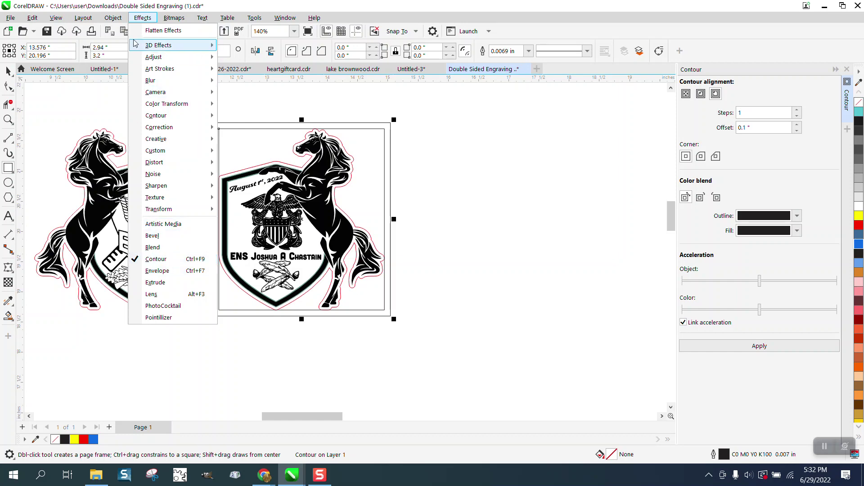
mouse_move(118, 20)
left_click(142, 260)
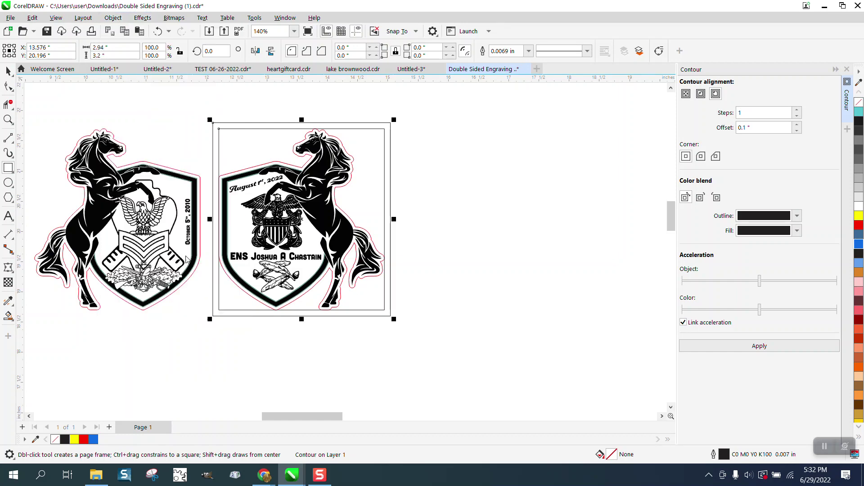
left_click(53, 69)
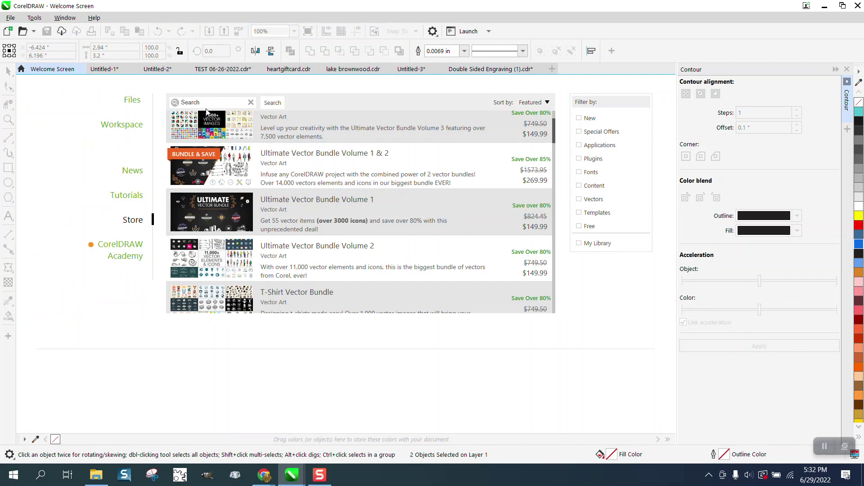
- Give the outer frame rectangle a red outline and place the framed emblem at lower right
left_click(474, 70)
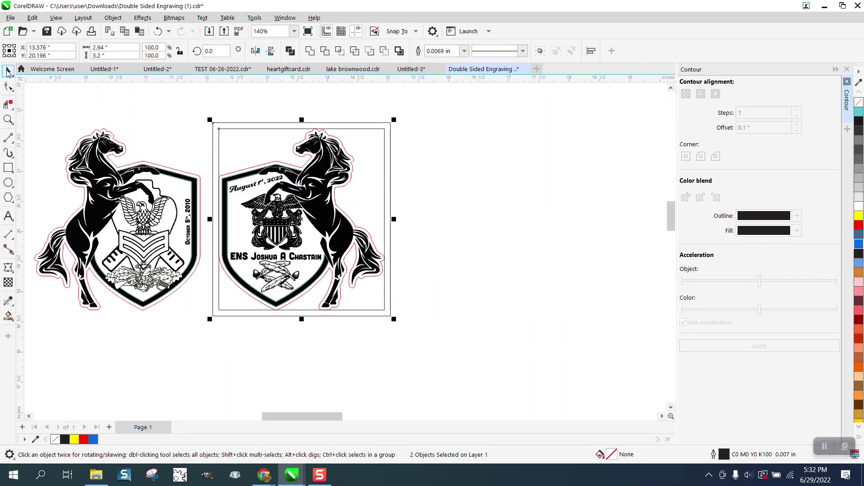
left_click(232, 115)
left_click(256, 130)
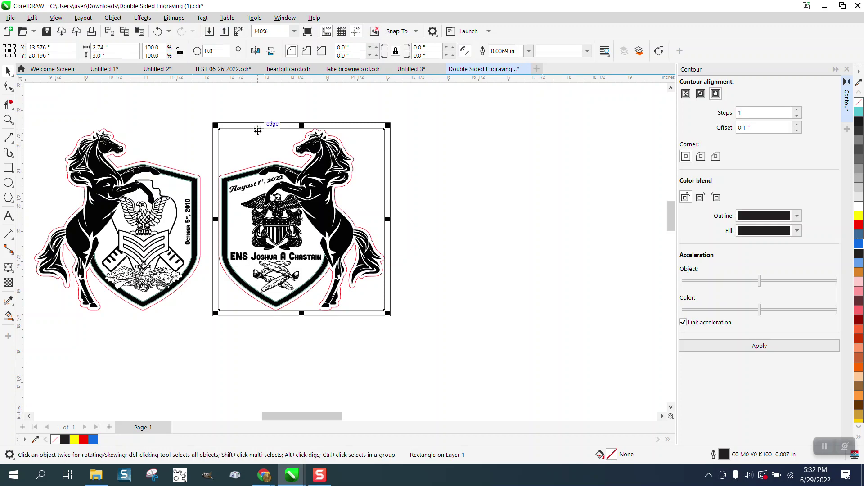
left_click(268, 125)
left_click(282, 123)
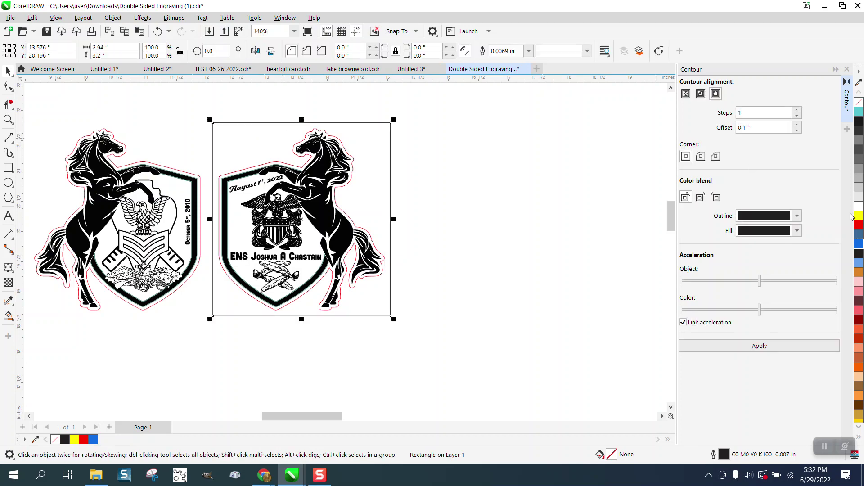
right_click(859, 226)
scroll(450, 161, "down", 3)
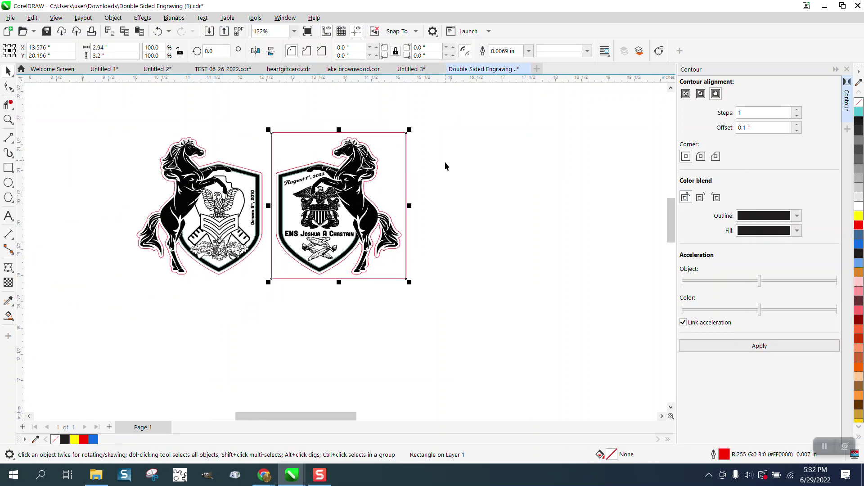
left_click(385, 178)
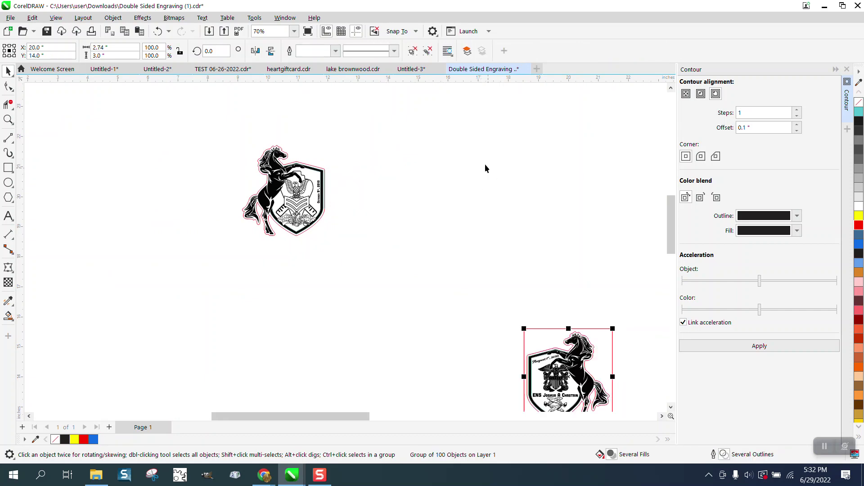
- Duplicate the lower-right red-framed emblem directly above with Ctrl+D and group the copy
scroll(484, 164, "down", 1)
left_click_drag(497, 280, 609, 367)
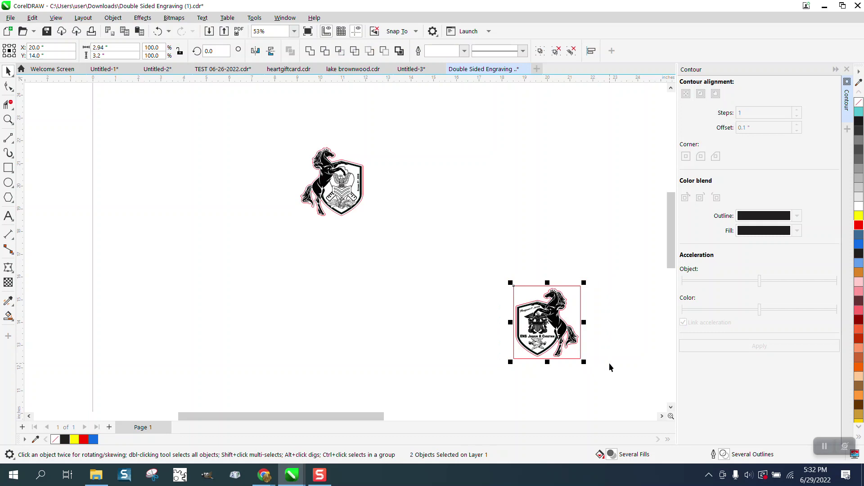
key("ctrl+d")
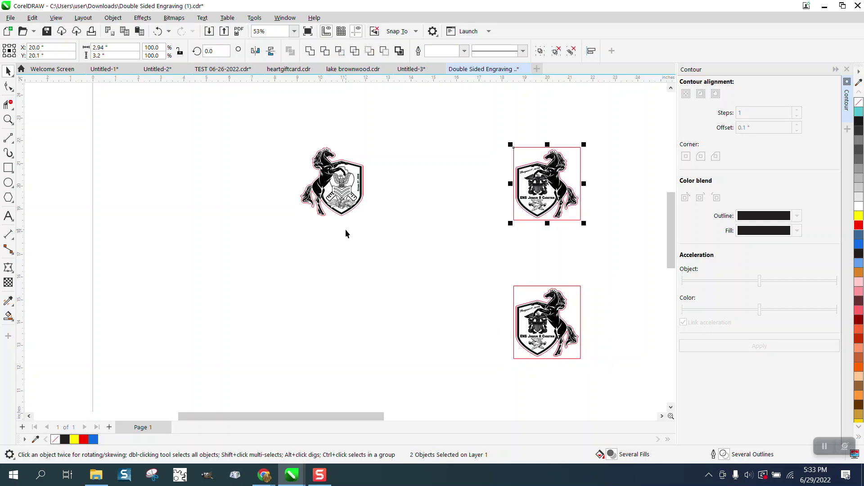
key("ctrl+g")
left_click(552, 294)
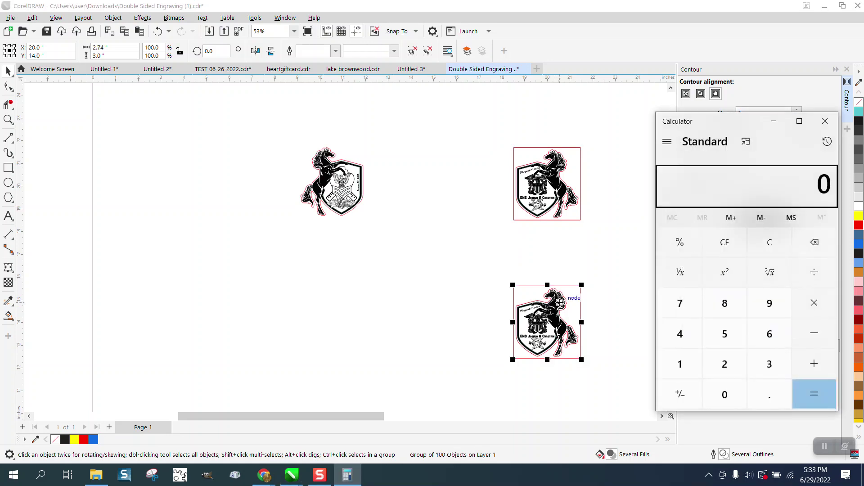
- Centre the left horse emblem inside the empty red frame
left_click(840, 119)
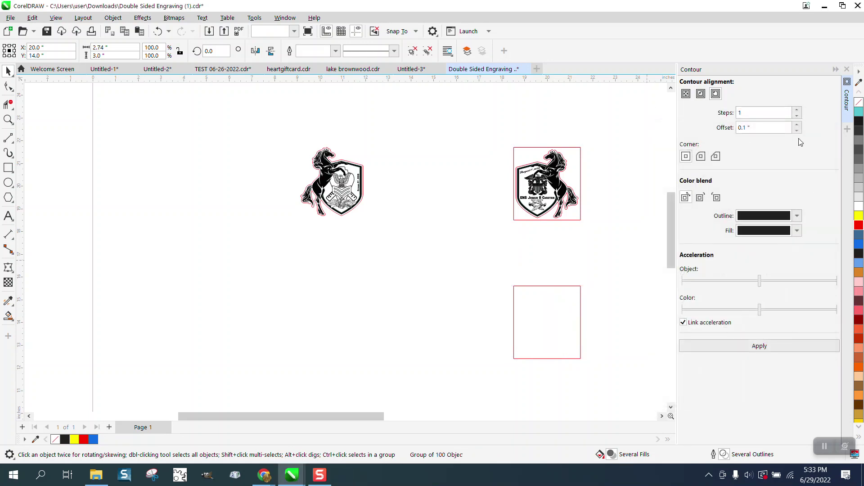
left_click(342, 180)
key("ctrl+z")
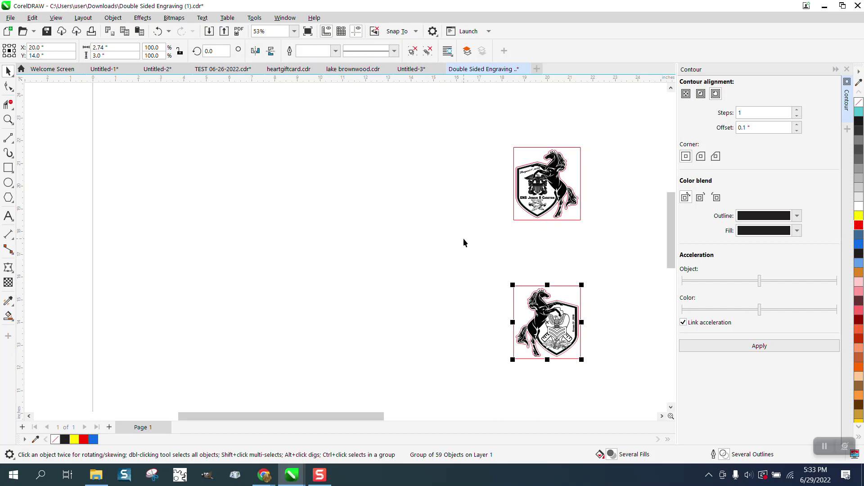
left_click_drag(538, 317, 414, 179)
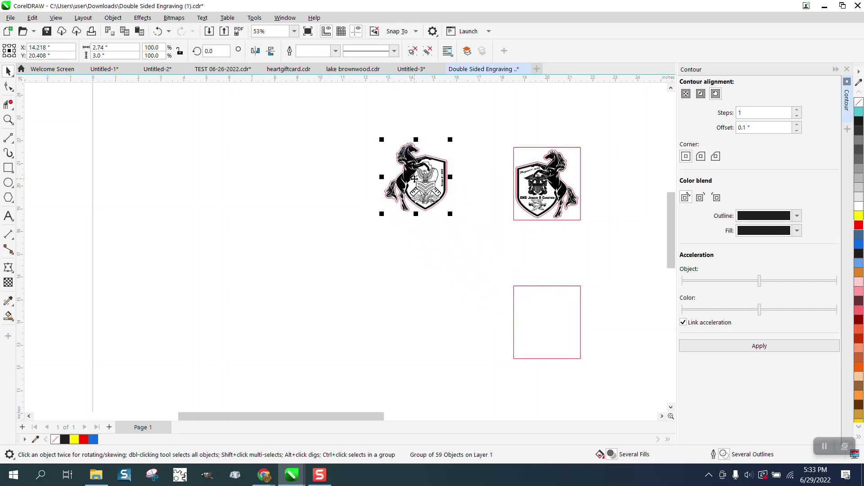
left_click(158, 31)
- Group the emblem with its red frame and place the pair beside the other framed emblem
left_click_drag(446, 256, 645, 392)
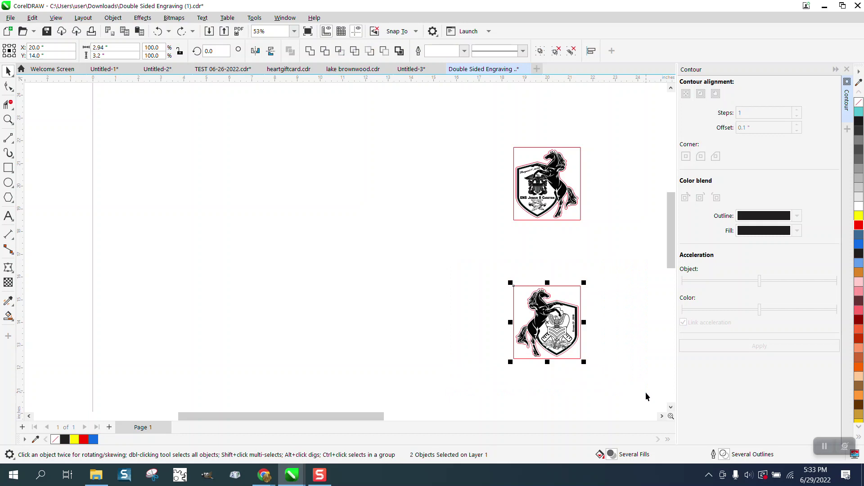
key("ctrl+g")
left_click_drag(549, 297, 482, 178)
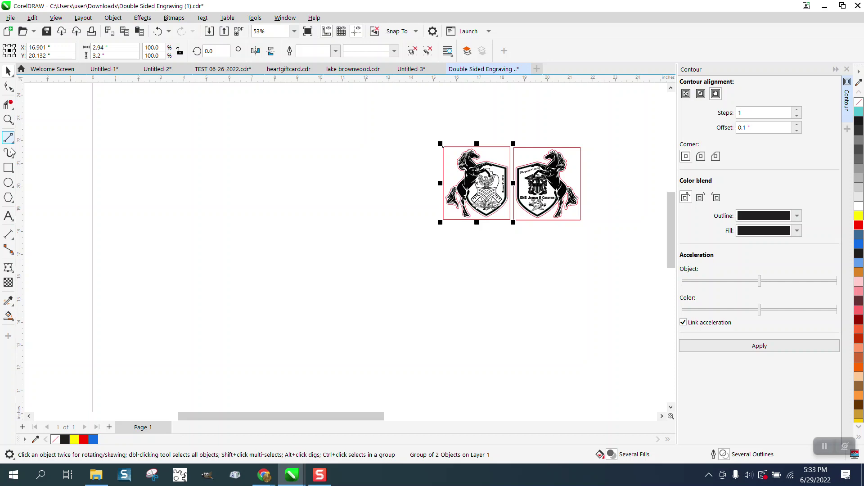
left_click(8, 316)
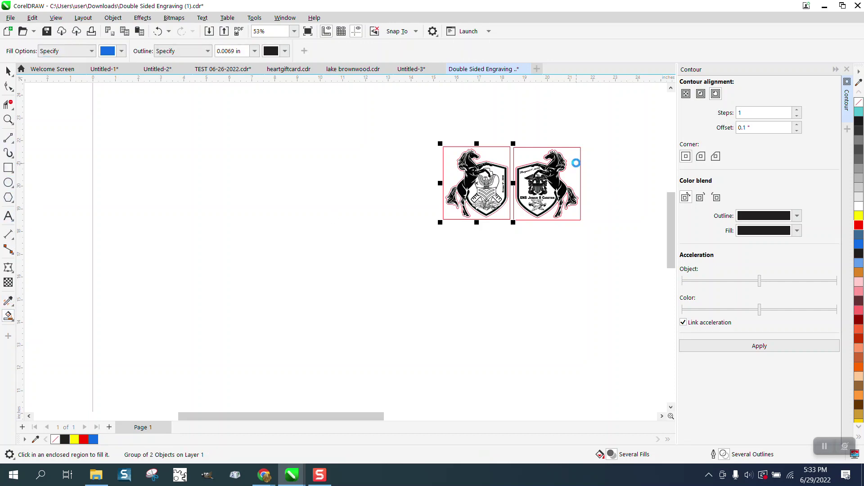
- Fill the area around the August shield inside the right red frame with solid blue
left_click(575, 163)
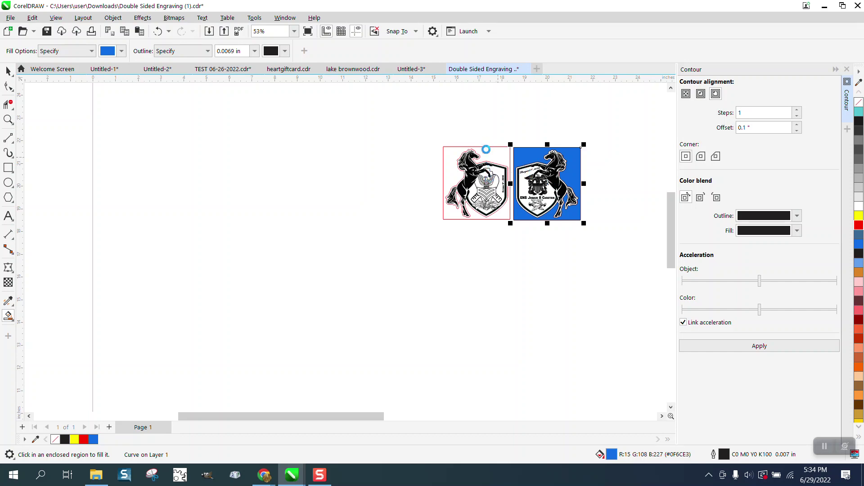
- Try a blue fill on the left frame, undo it, and test mirroring the blue fill shape
left_click(484, 142)
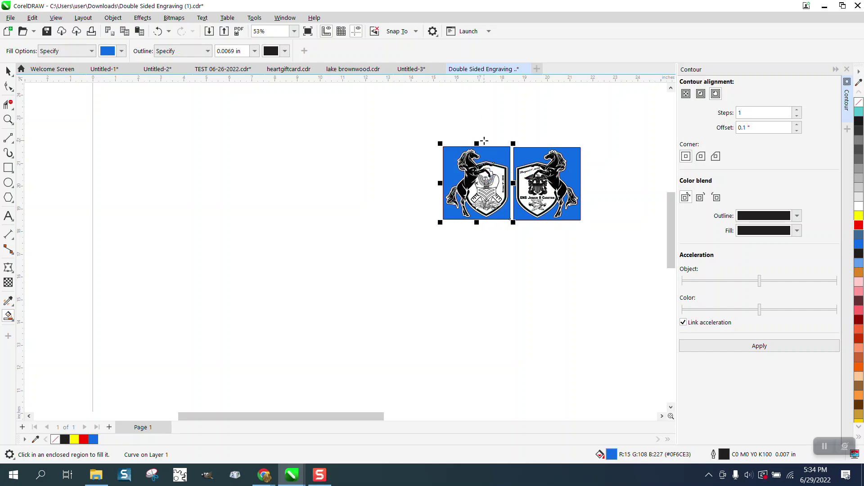
left_click(157, 31)
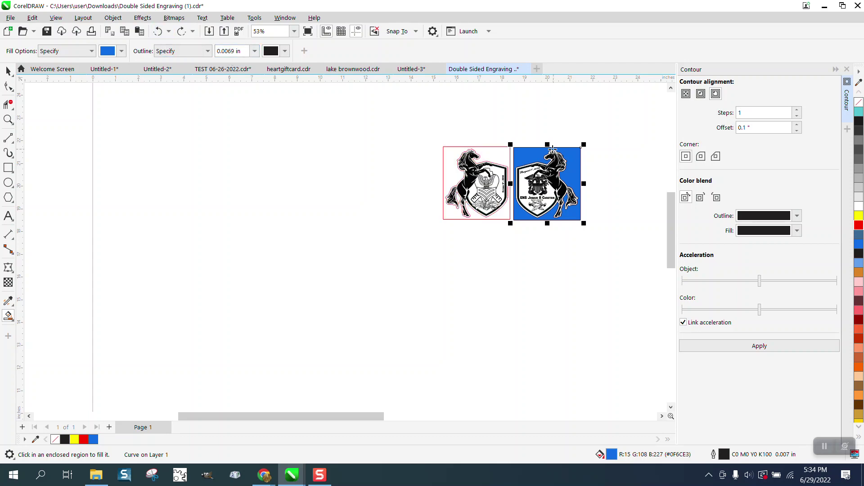
left_click(9, 72)
left_click(571, 132)
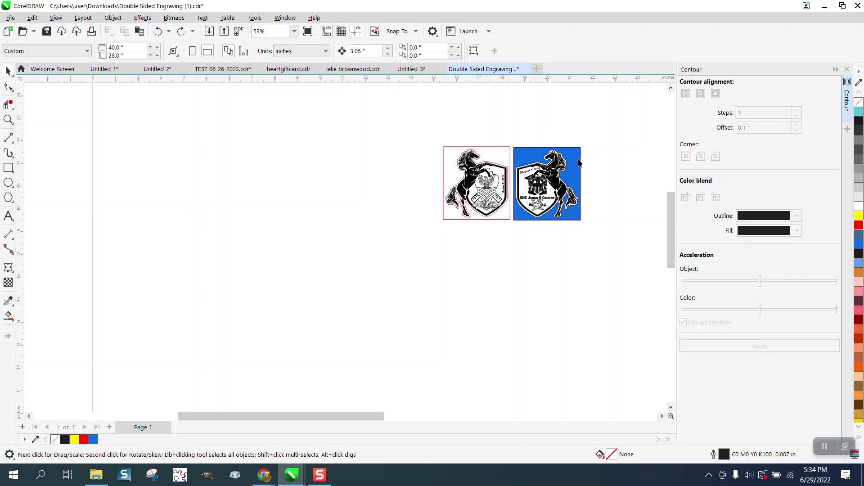
left_click(576, 160)
left_click(255, 51)
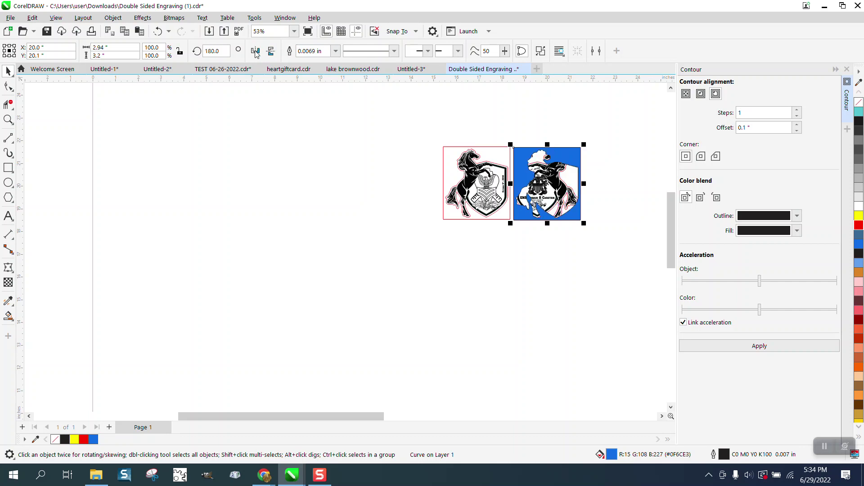
left_click(255, 51)
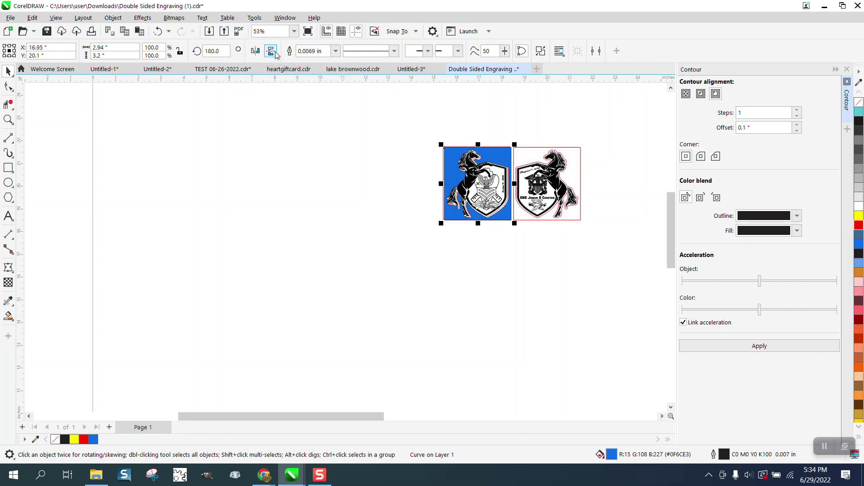
key("ctrl+z")
key("Escape")
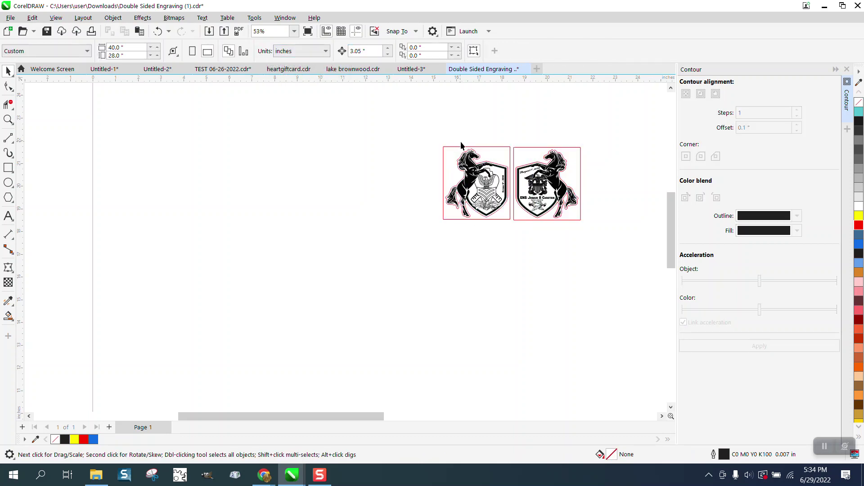
- Undo twice to restore the blue backing rectangle and mirror it so the horse faces right
left_click(8, 119)
left_click_drag(477, 154, 608, 231)
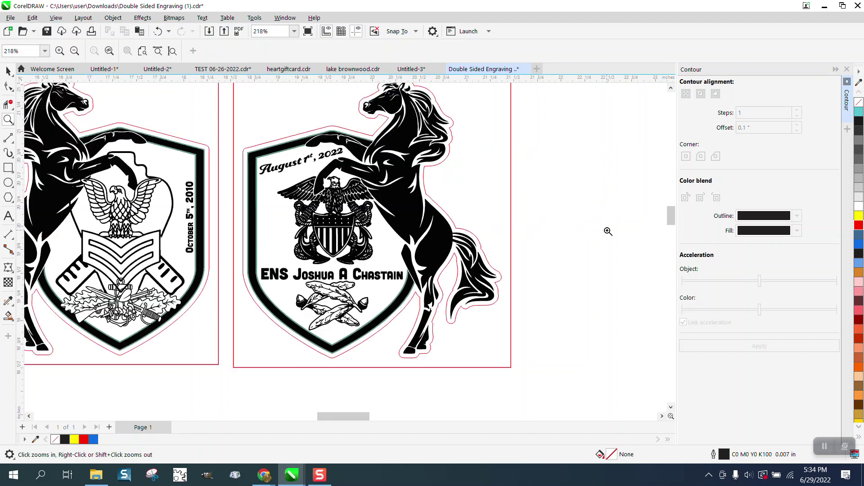
left_click_drag(177, 124, 314, 177)
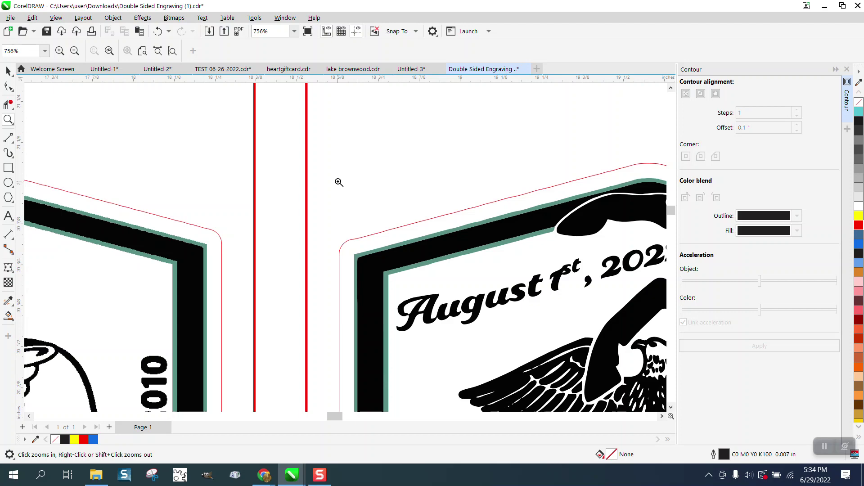
right_click(339, 182)
right_click(339, 175)
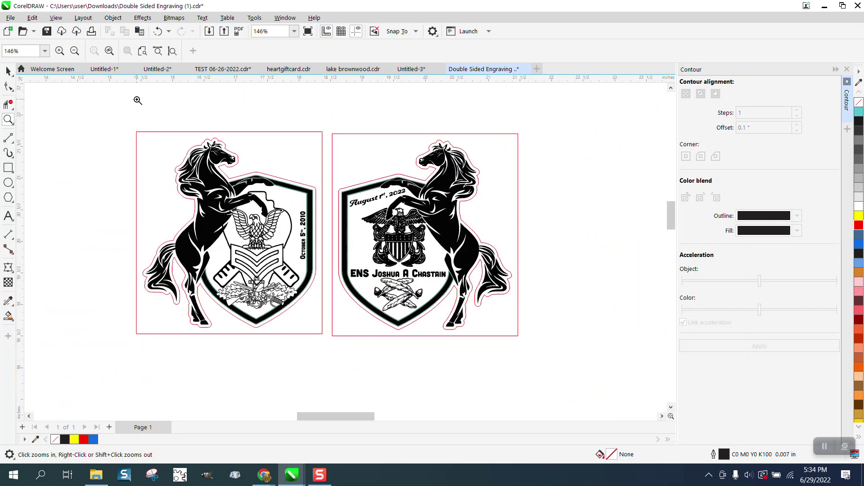
left_click(156, 33)
left_click(157, 33)
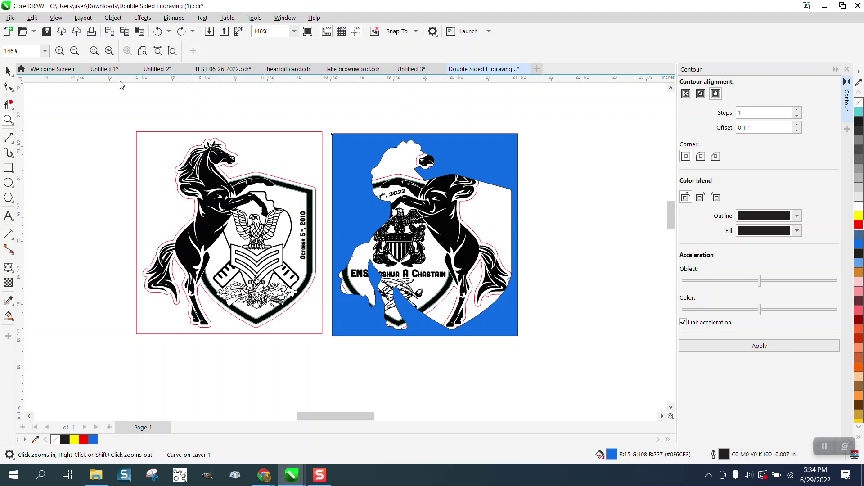
left_click(8, 71)
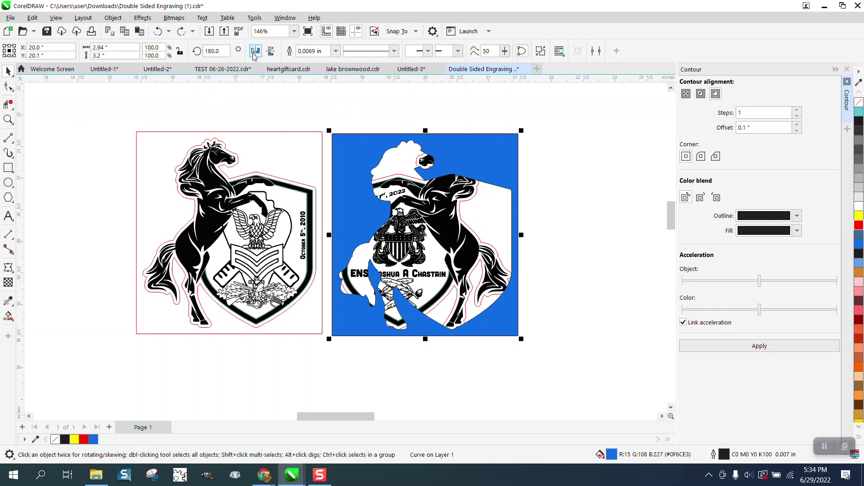
left_click(254, 52)
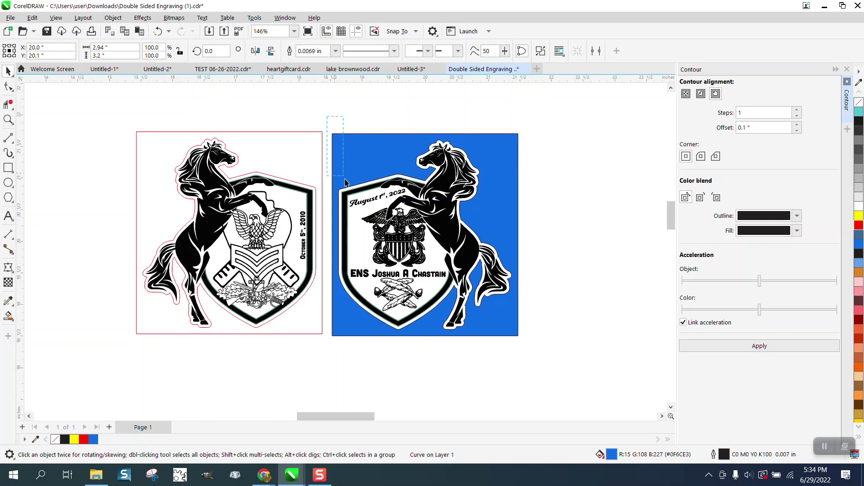
- Select the blue design with its backing and shift it 6.1 inches down the page
left_click_drag(327, 119, 585, 371)
key("Down")
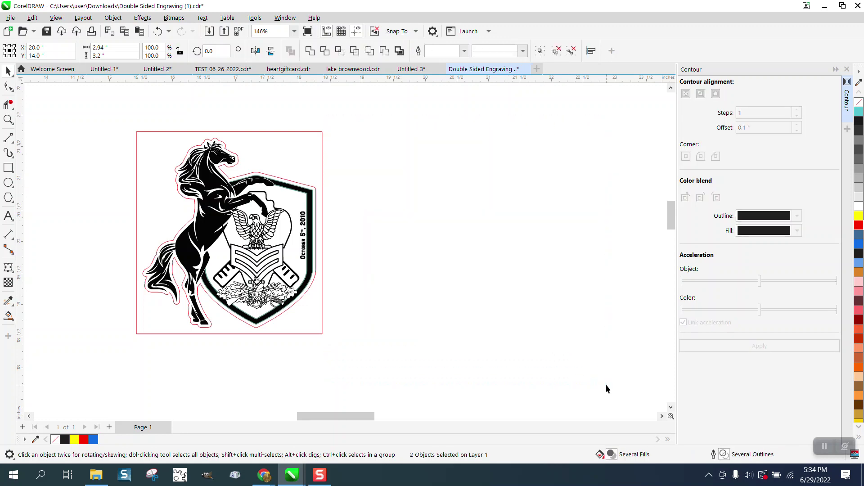
scroll(605, 389, "down", 4)
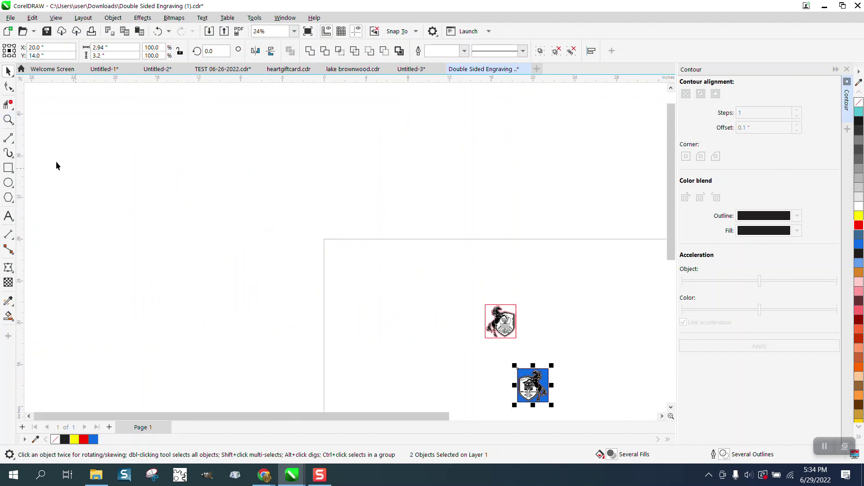
key("z")
left_click_drag(503, 352, 586, 407)
left_click(8, 70)
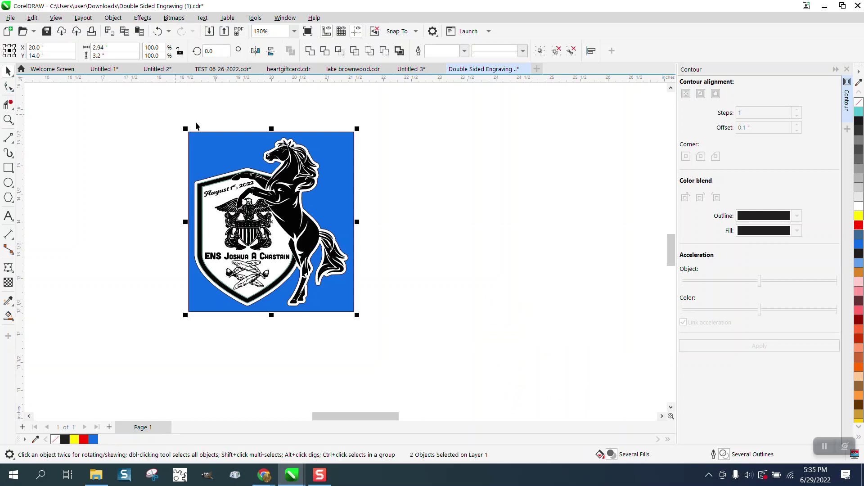
scroll(396, 189, "down", 5)
- Centre the top design on the page, then nudge both designs left into side-by-side position
left_click(333, 127)
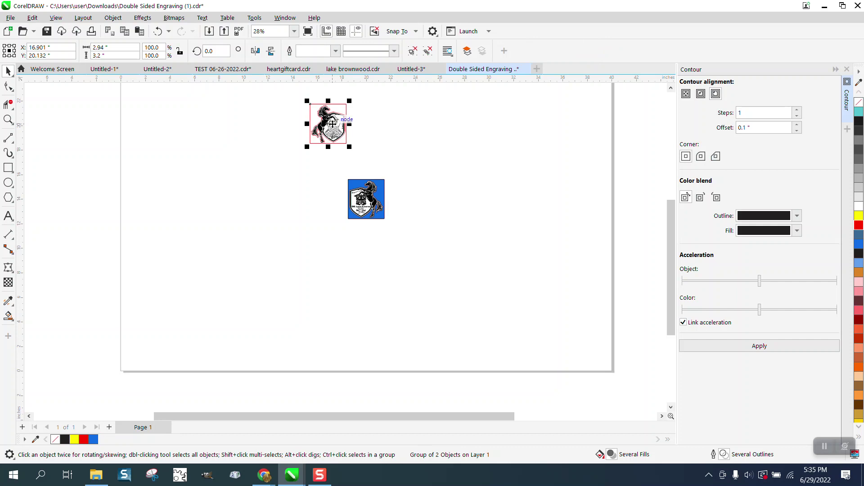
key("p")
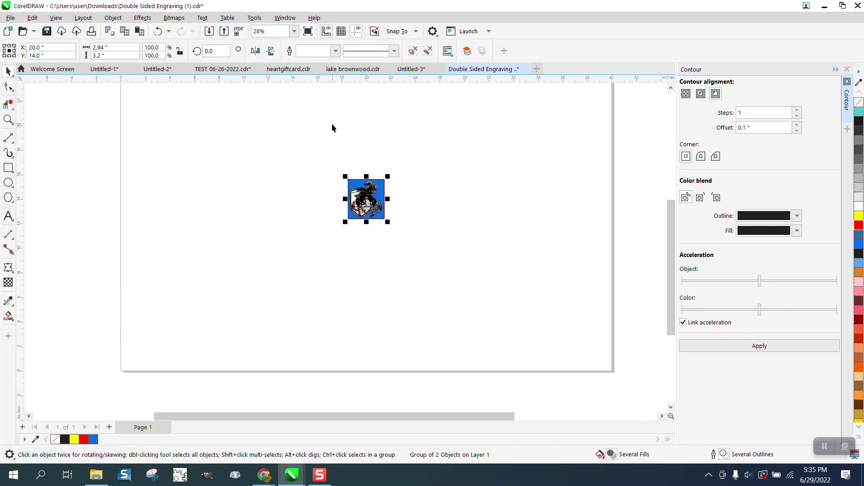
key("Left")
key("Left")
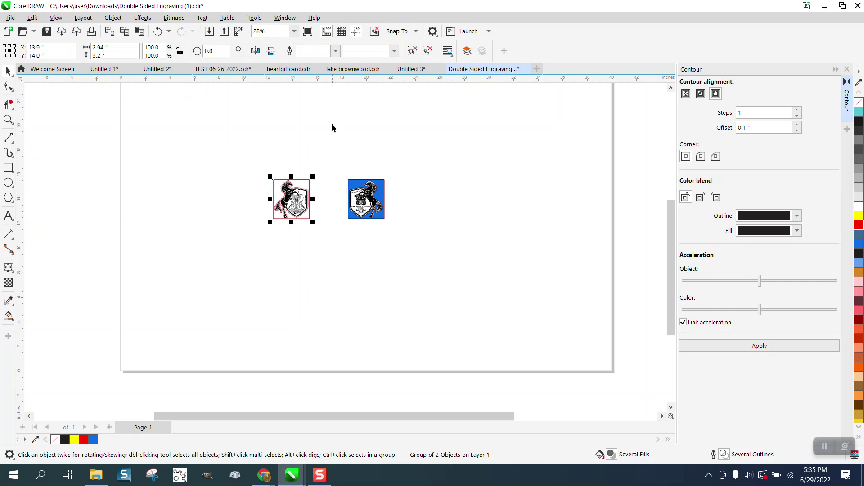
key("Escape")
left_click(383, 185)
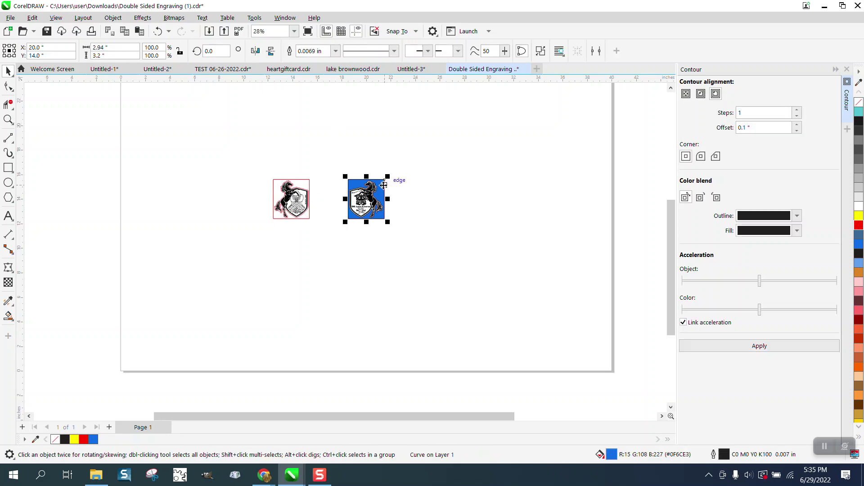
key("Left")
key("Left")
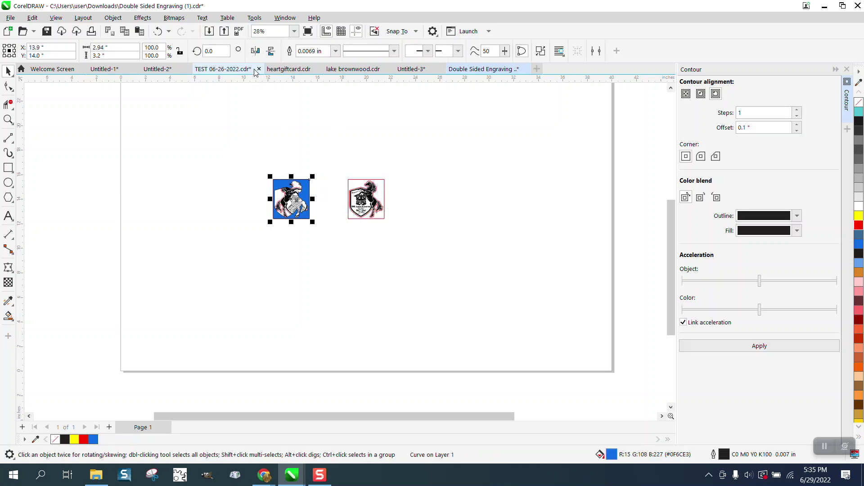
- Delete the blue backing rectangle, leaving both shields on a white background
left_click(8, 119)
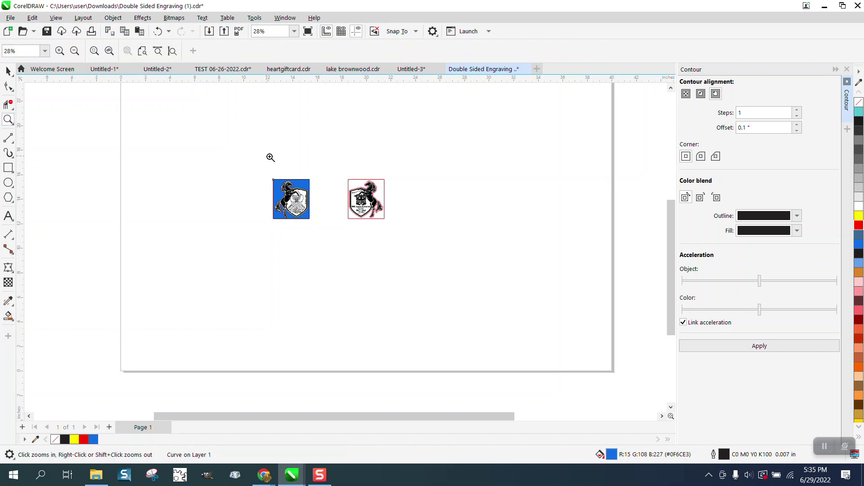
left_click_drag(277, 178, 363, 244)
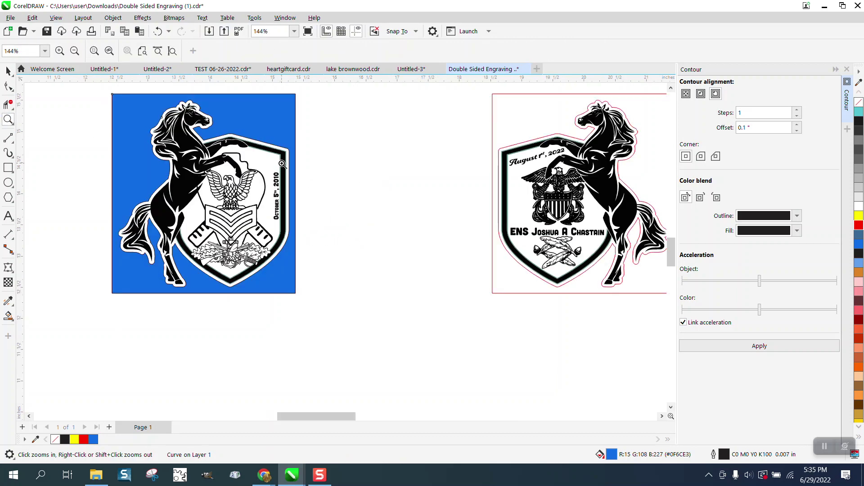
left_click(8, 71)
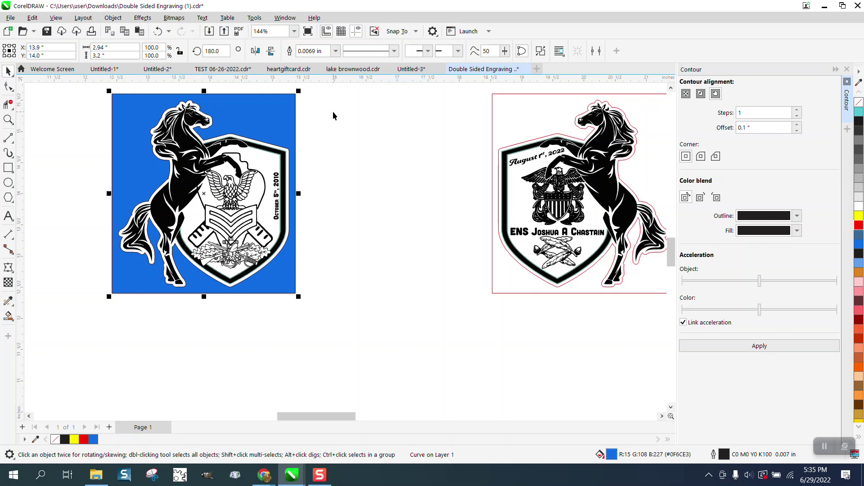
key("Delete")
scroll(327, 117, "down", 4)
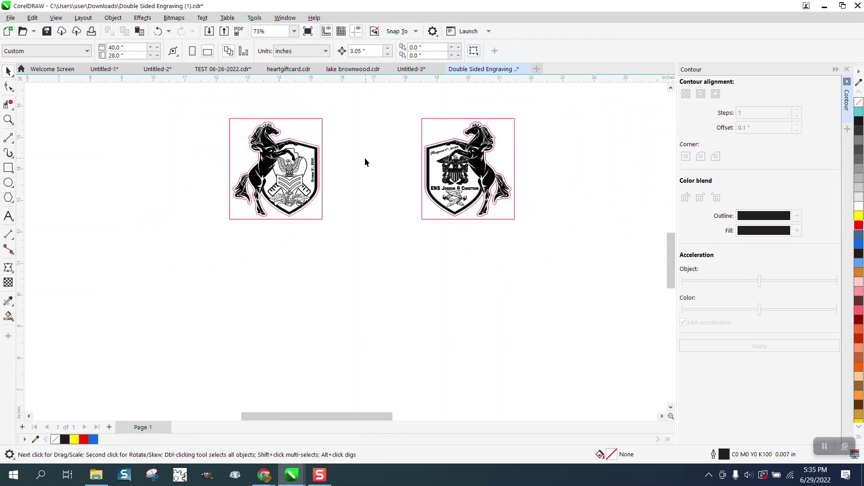
scroll(366, 160, "down", 2)
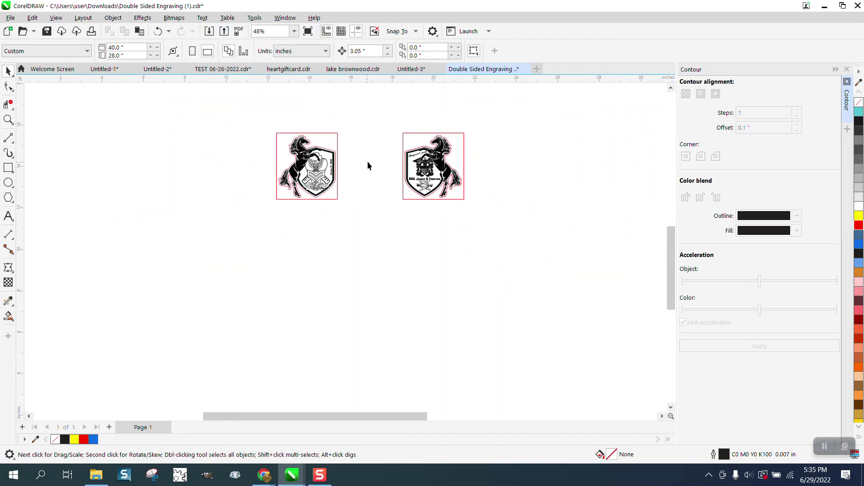
left_click(8, 119)
left_click_drag(328, 155, 354, 180)
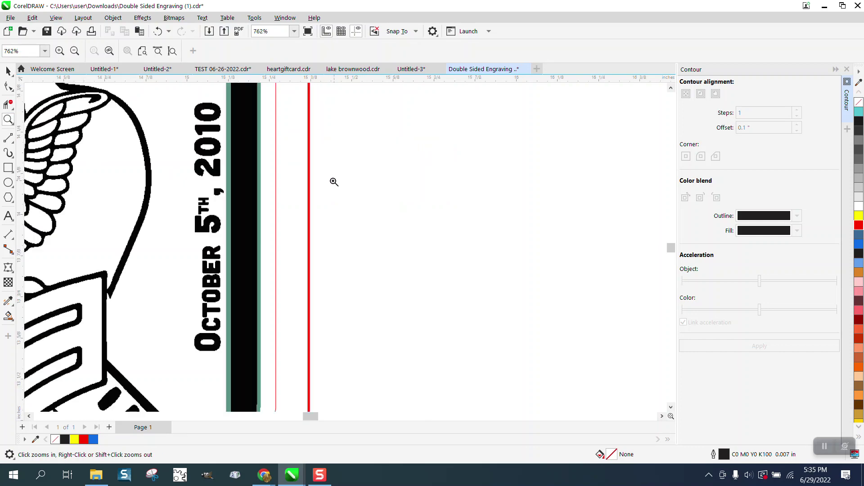
scroll(315, 183, "down", 8)
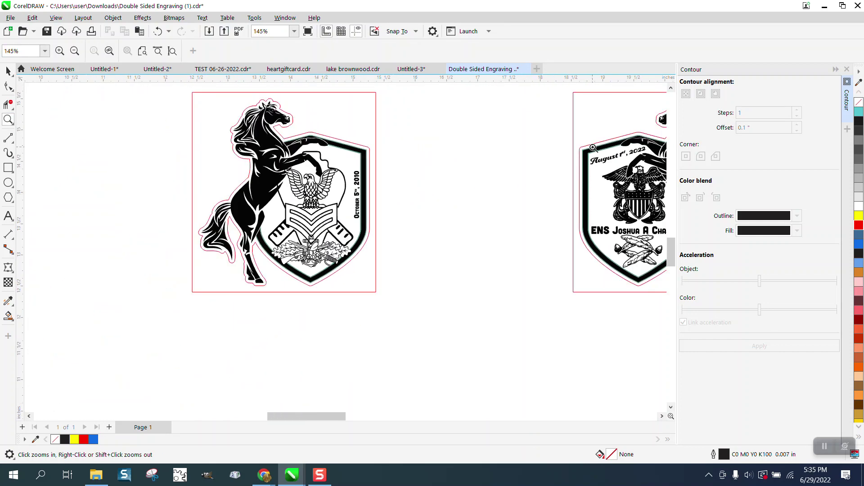
left_click_drag(593, 148, 651, 165)
scroll(515, 189, "down", 10)
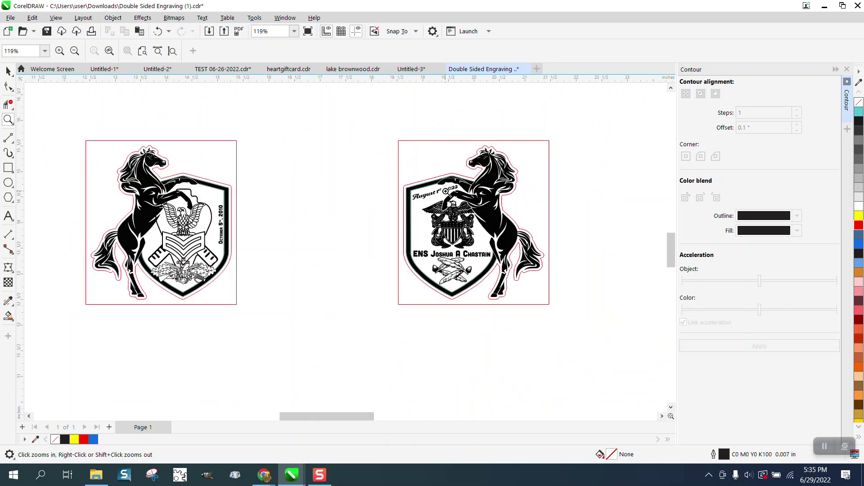
right_click(446, 191)
left_click(8, 71)
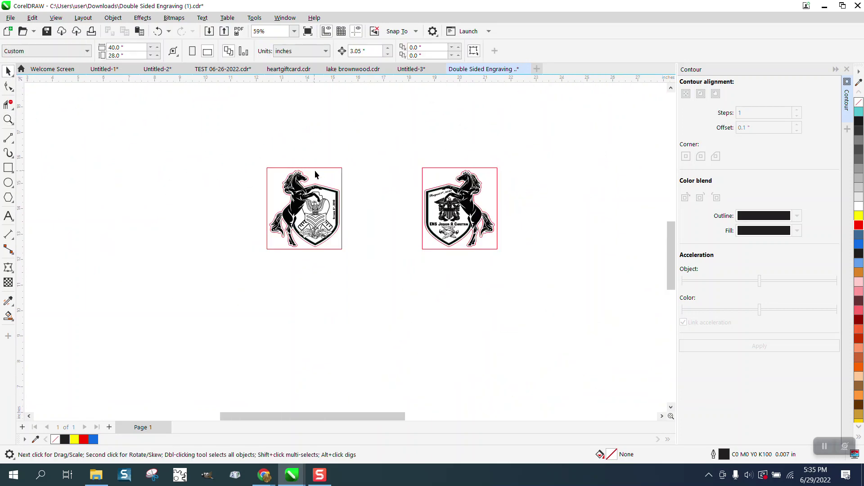
scroll(394, 229, "down", 3)
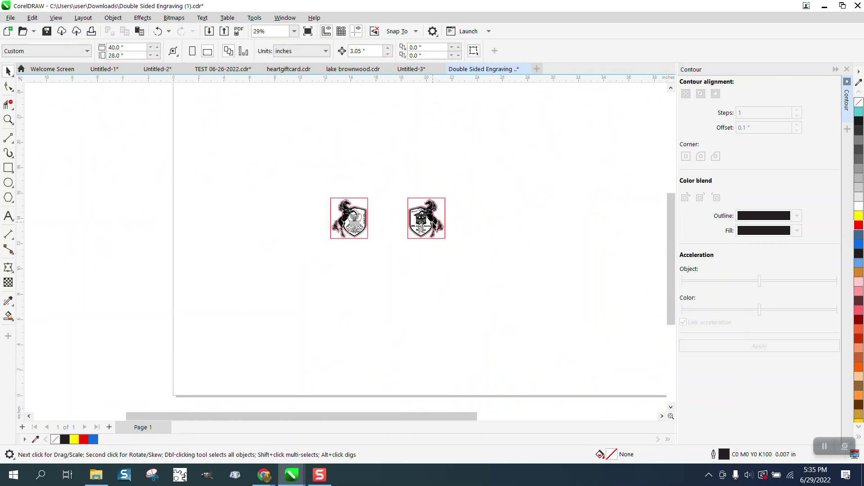
scroll(447, 235, "down", 1)
- Move one design to the page's top-left corner and the other just below it
left_click_drag(437, 227, 285, 125)
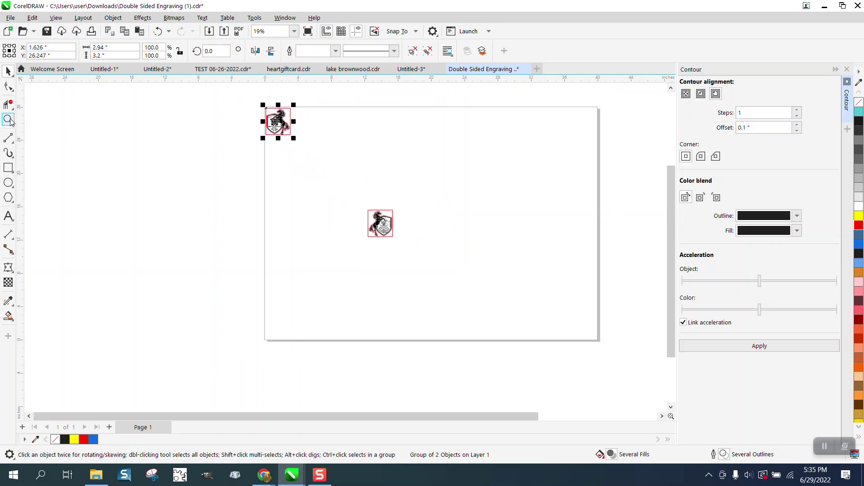
left_click(8, 120)
left_click(8, 70)
left_click_drag(347, 202, 452, 252)
left_click_drag(379, 227, 301, 152)
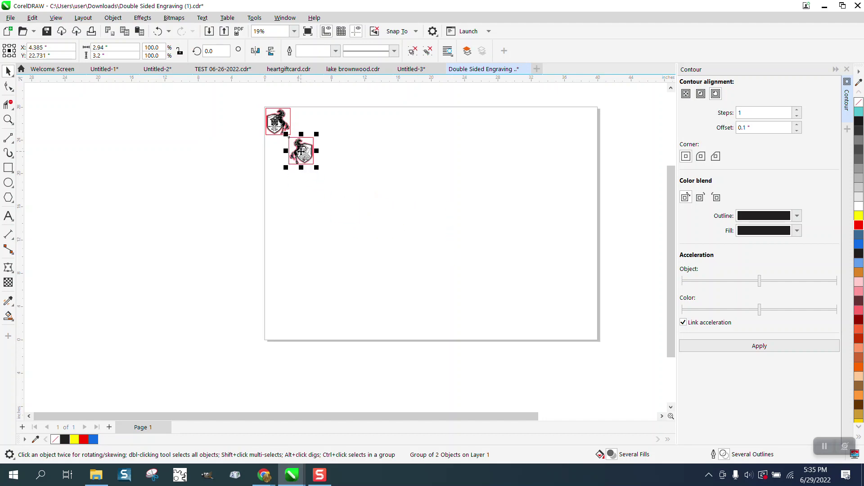
- Align both designs' centres with E and C, then move the stacked pair to the top-left corner
left_click_drag(259, 108, 360, 180)
key("e")
key("c")
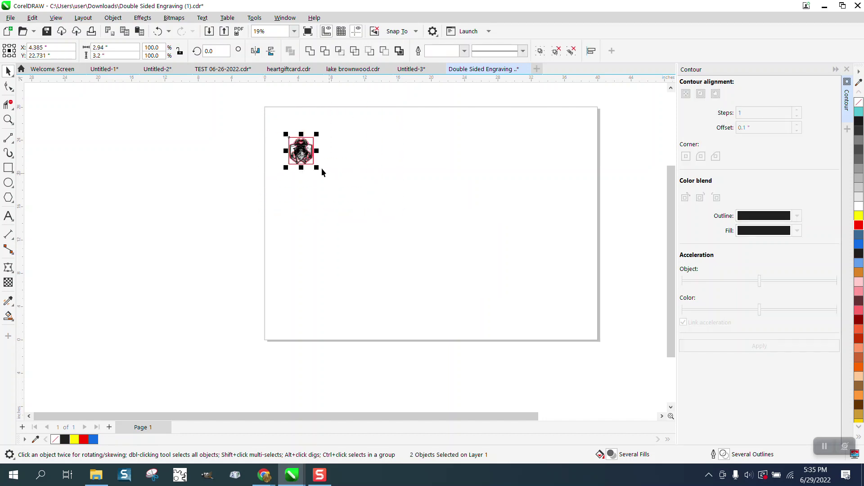
left_click_drag(302, 152, 352, 158)
left_click(8, 119)
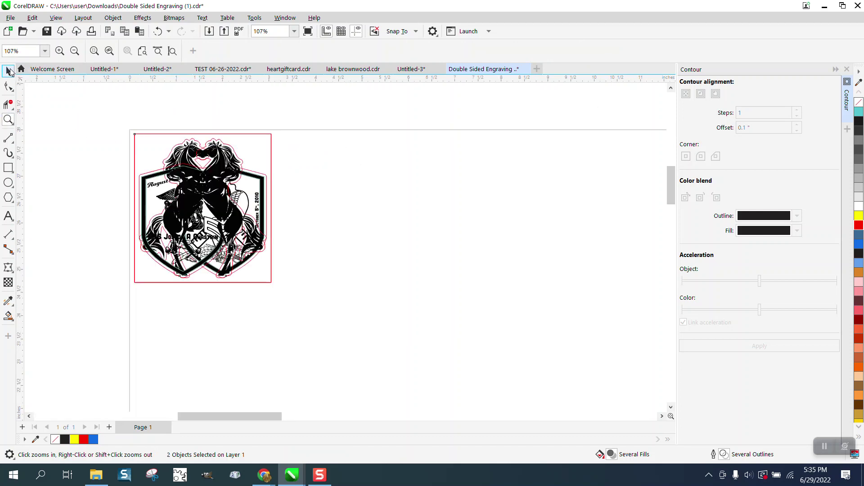
- Set the nudge distance to 5 inches and nudge one overlapping design copy up off the page
left_click(8, 71)
left_click(234, 137)
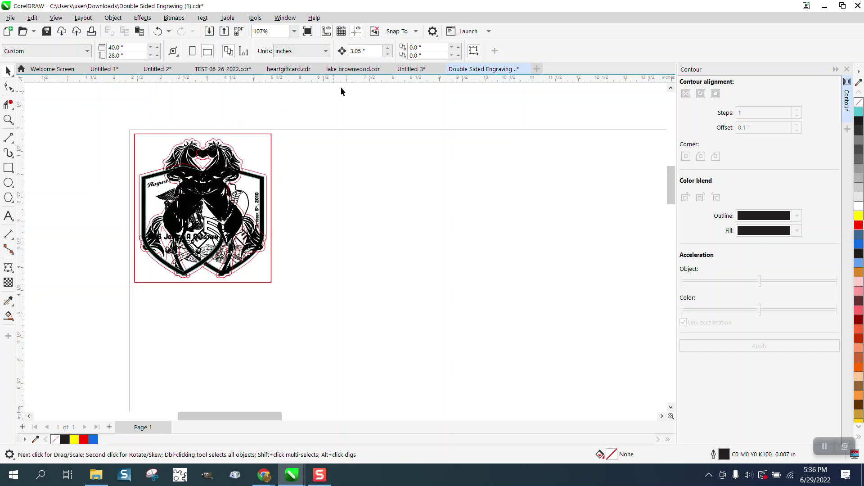
left_click(360, 52)
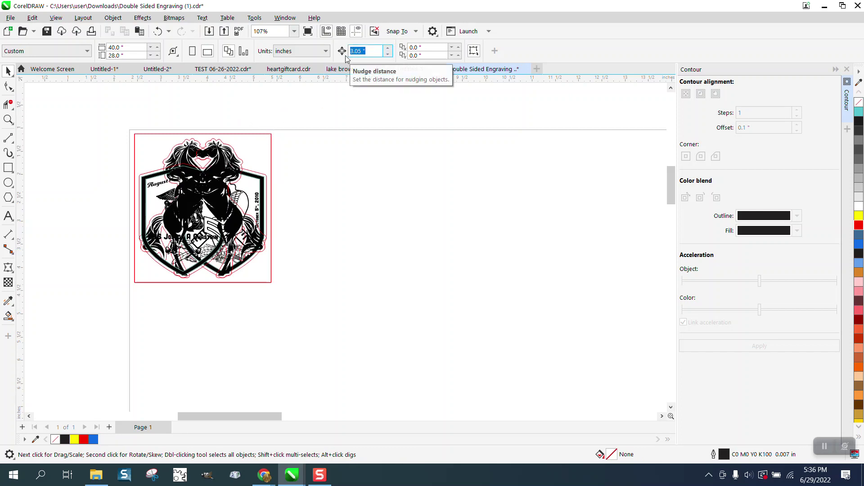
type("5")
key("Return")
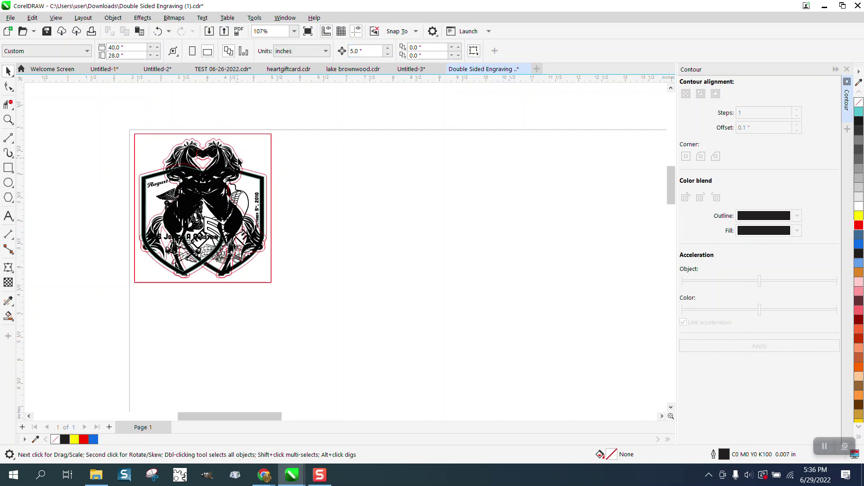
left_click(243, 161)
key("Up")
- Change the nudge distance to 3.05 inches and select both horse-shield designs together
scroll(372, 270, "down", 2)
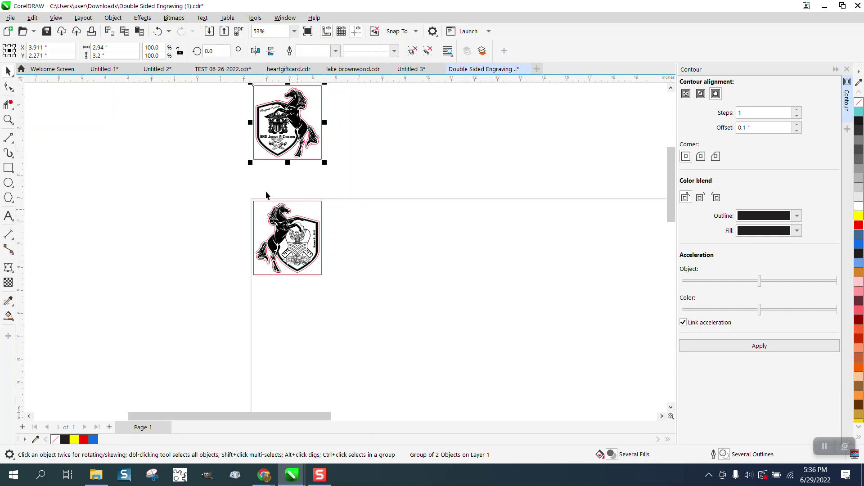
scroll(266, 195, "down", 2)
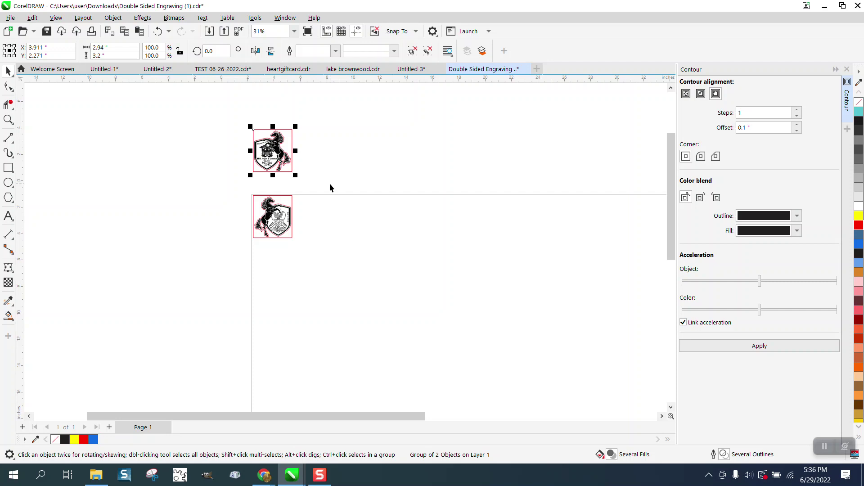
scroll(330, 184, "down", 1)
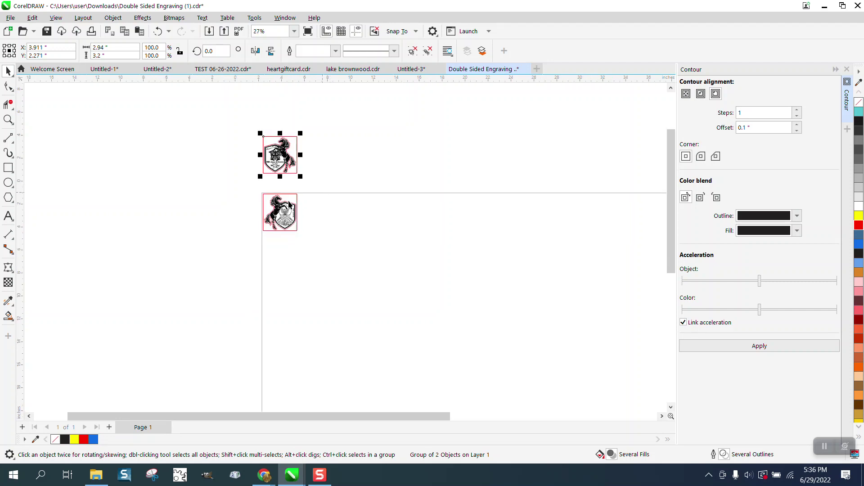
left_click_drag(254, 191, 343, 247)
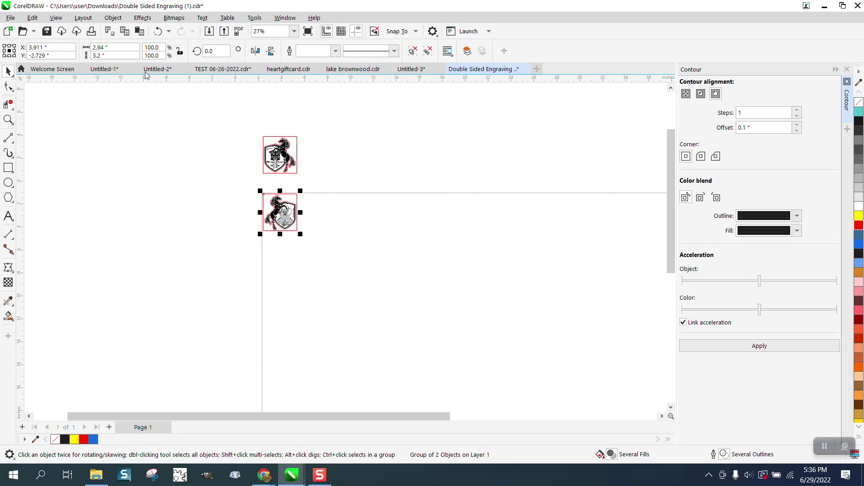
left_click(587, 118)
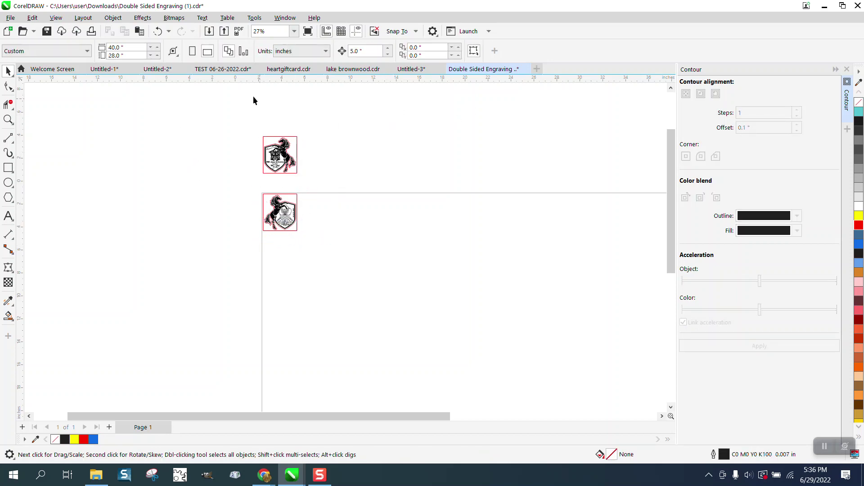
left_click(362, 51)
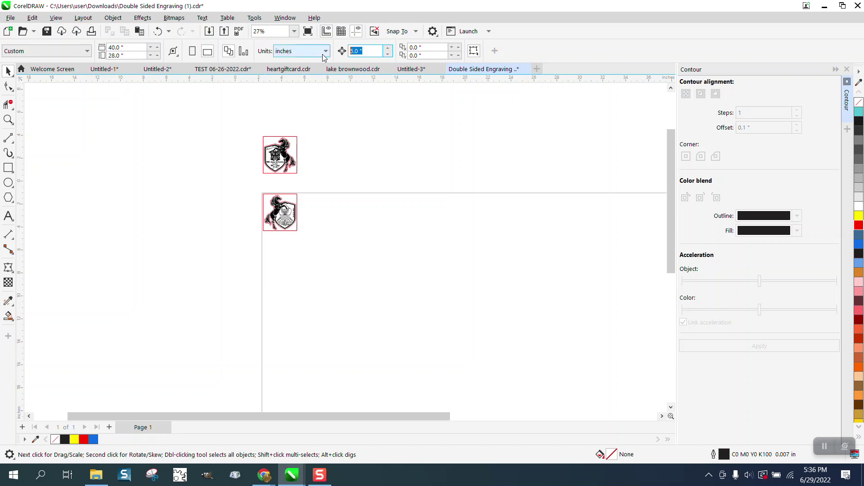
type("3.05")
left_click_drag(253, 136, 364, 255)
key("KP_Add")
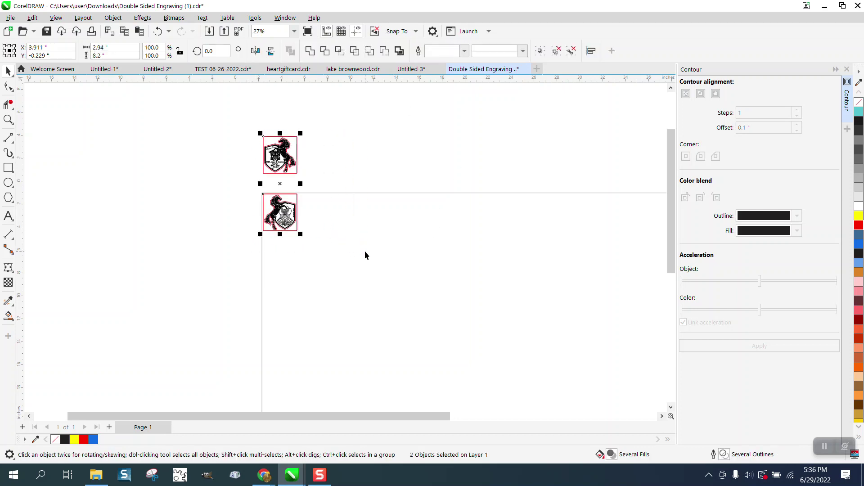
- Repeatedly duplicate the stacked design pair rightward until both rows hold 13 shields across the page
key("Right")
key("KP_Add")
key("Right")
key("KP_Add")
key("Right")
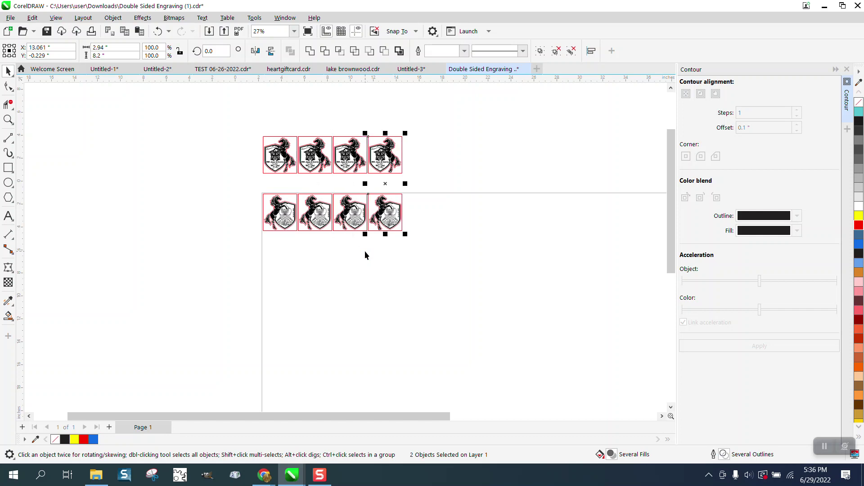
key("KP_Add")
key("Right")
key("KP_Add")
key("Right")
key("KP_Add")
key("Right")
key("KP_Add")
key("Right")
key("KP_Add")
key("Right")
key("KP_Add")
key("Right")
key("KP_Add")
key("Right")
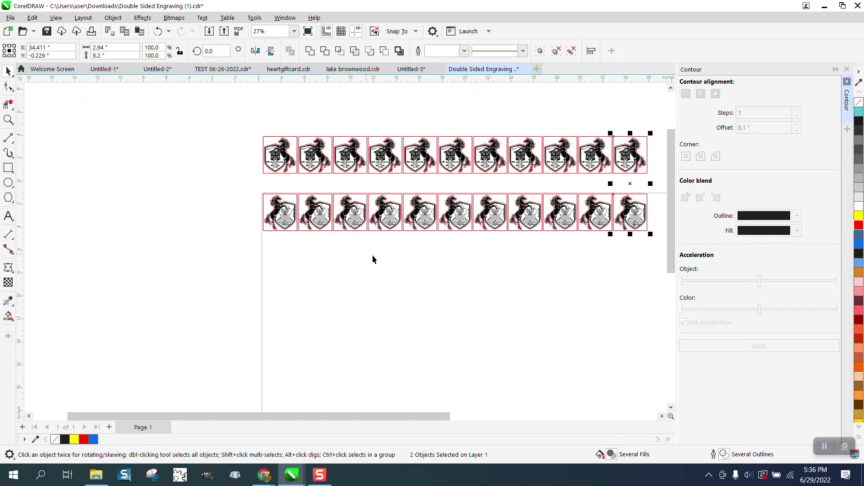
scroll(387, 252, "down", 2)
key("KP_Add")
key("Right")
key("KP_Add")
key("Right")
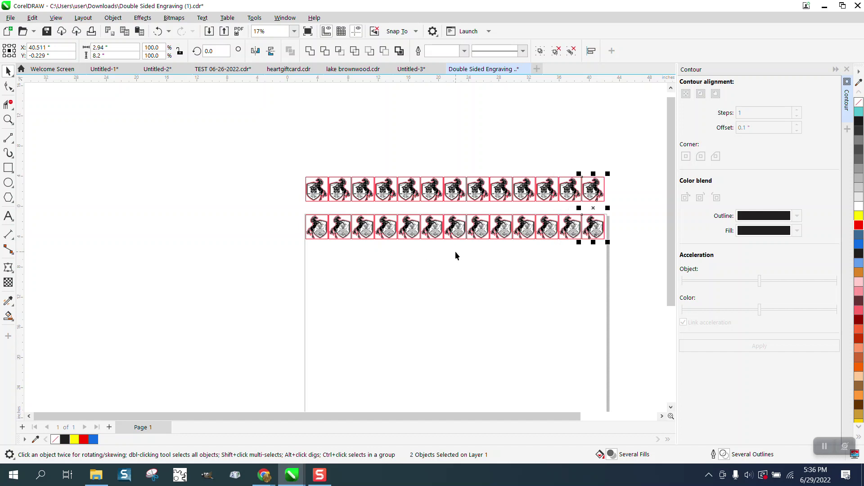
left_click(626, 163)
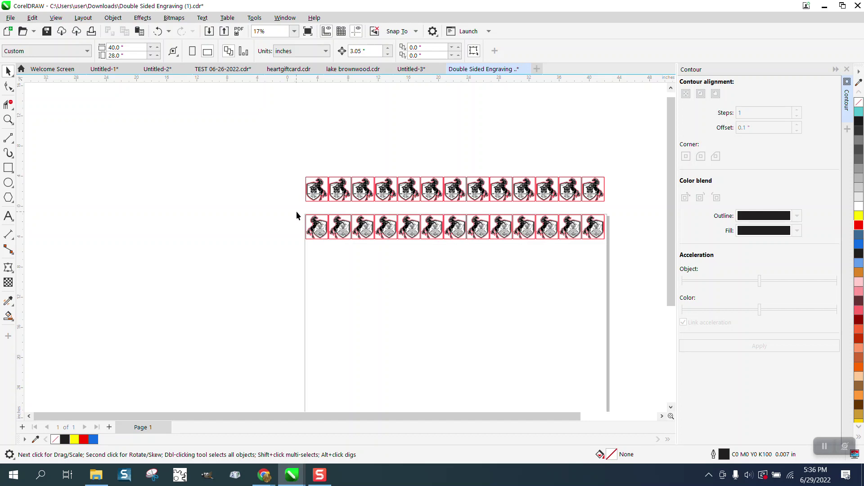
left_click_drag(301, 212, 343, 250)
- Set the nudge distance to 3.3 inches and duplicate the top shield row upward three times
left_click(236, 211)
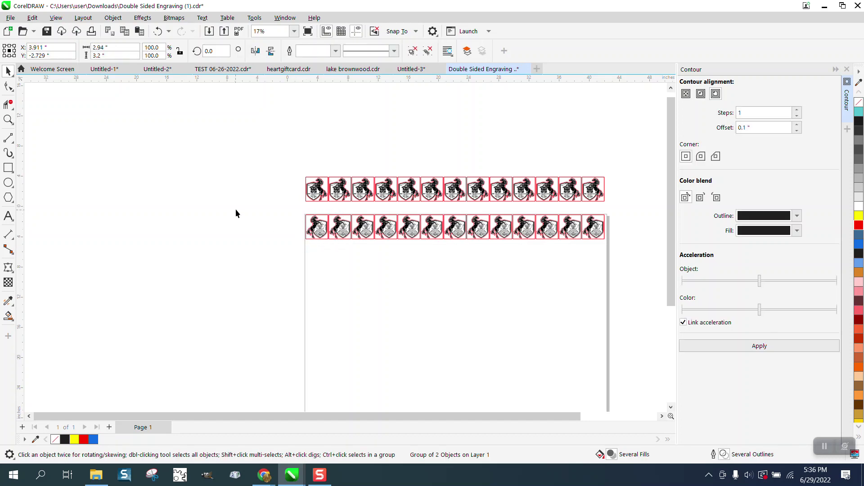
left_click_drag(369, 51, 333, 55)
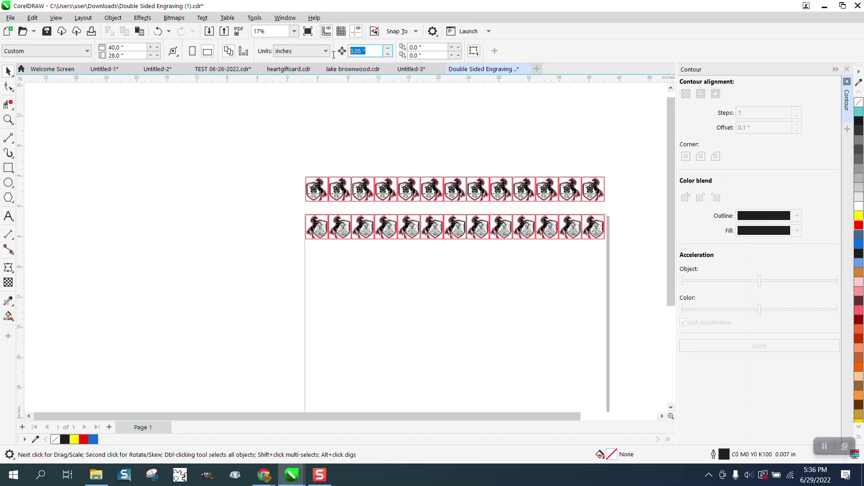
type("3.3")
left_click_drag(297, 173, 618, 208)
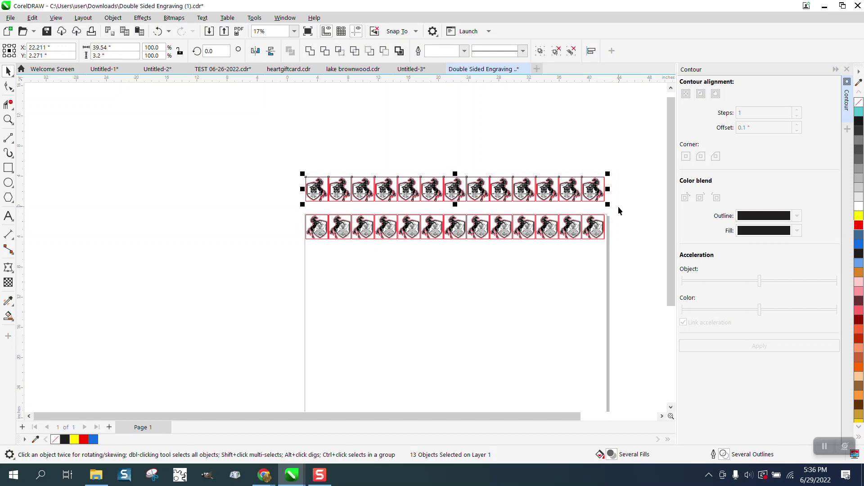
key("KP_Add")
key("Up")
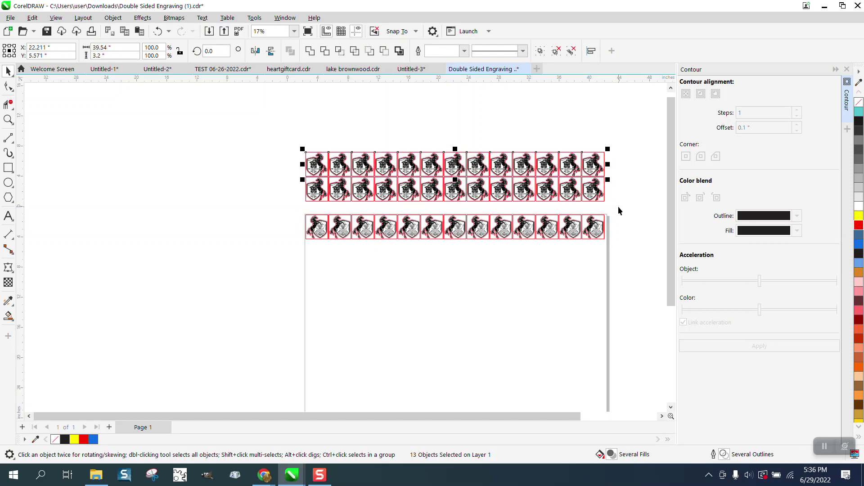
key("KP_Add")
key("Up")
key("KP_Add")
key("Up")
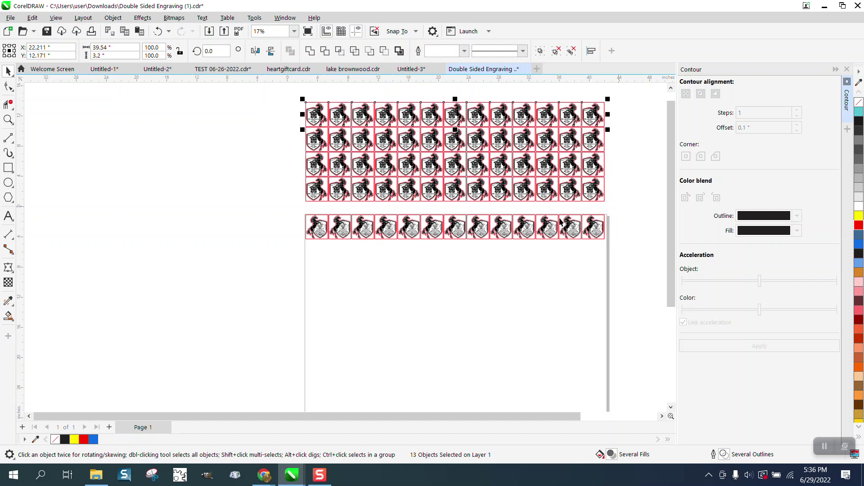
- Duplicate the bottom shield row downward three times to complete the second 4×13 grid
left_click_drag(295, 205, 643, 251)
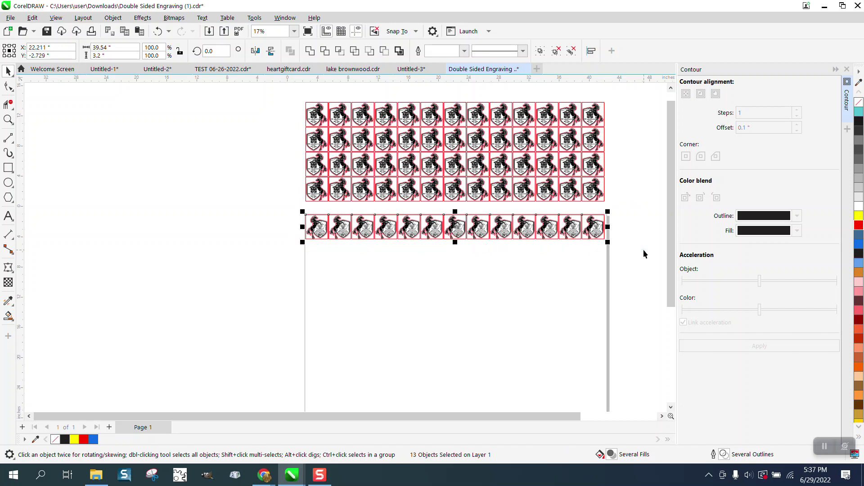
key("KP_Add")
key("Down")
key("KP_Add")
key("Down")
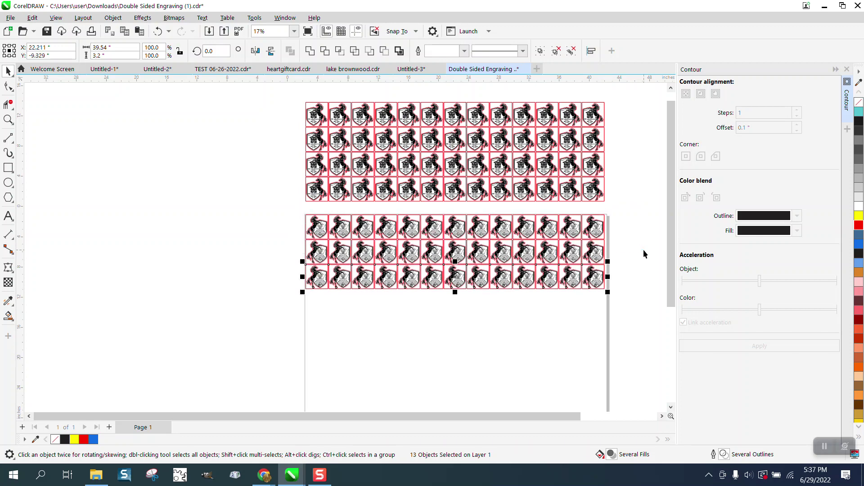
key("KP_Add")
key("Down")
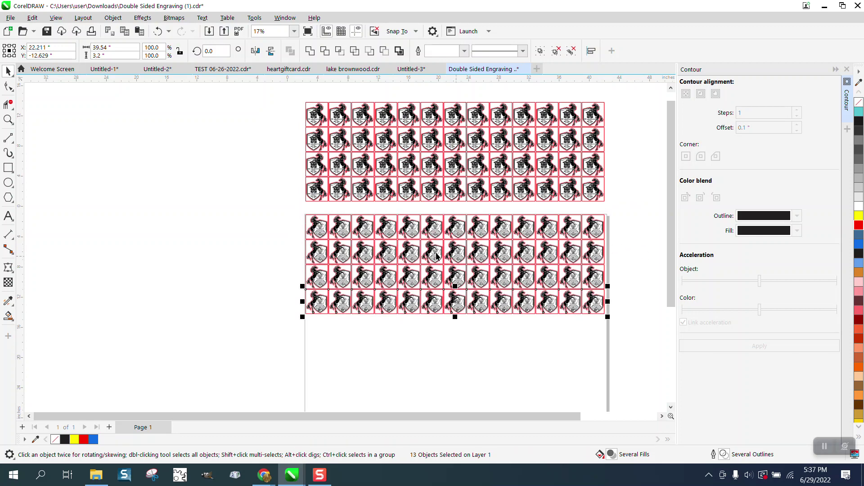
left_click(8, 119)
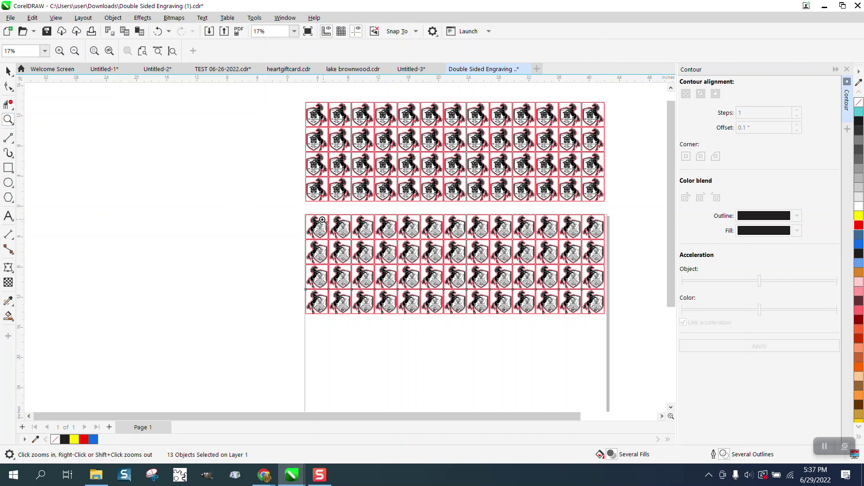
left_click_drag(301, 210, 664, 265)
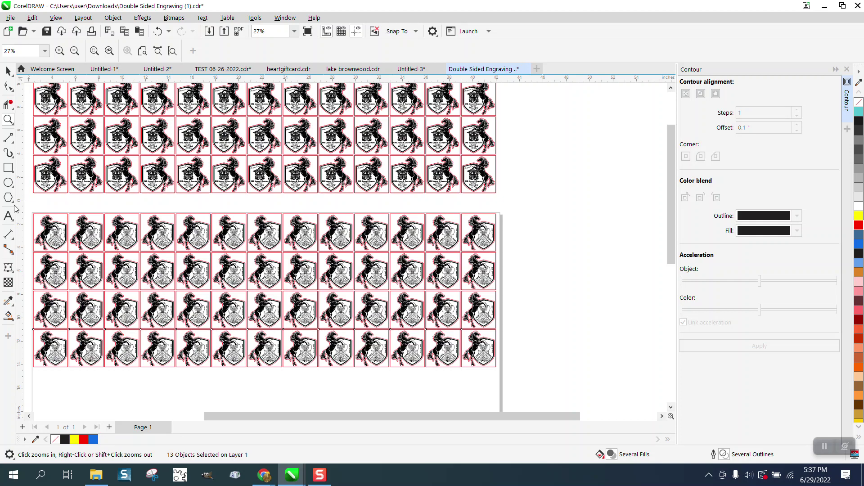
left_click(9, 169)
scroll(529, 353, "down", 1)
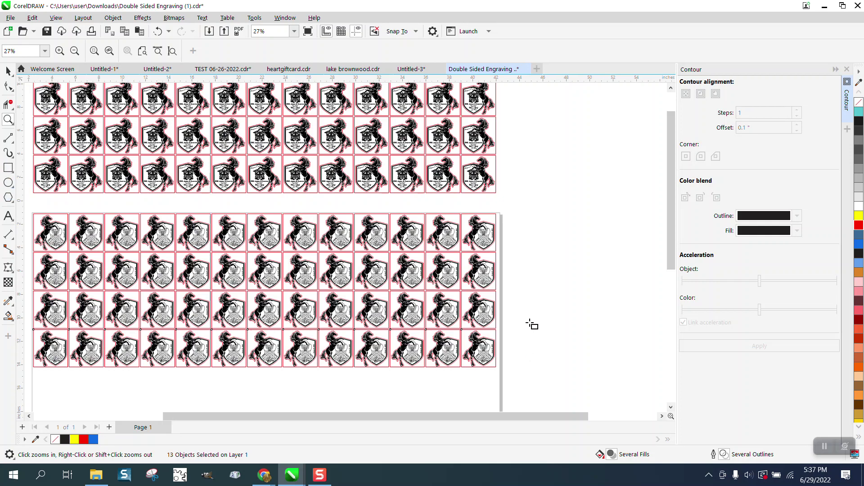
- Draw a small blue-filled rectangle marker near the bottom of the page
left_click(527, 301)
scroll(527, 299, "down", 3)
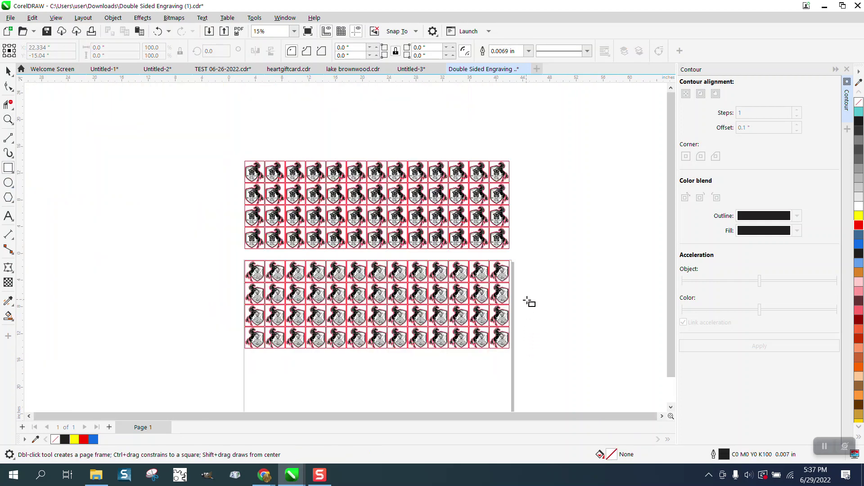
mouse_move(497, 364)
left_mouse_down()
mouse_move(522, 356)
mouse_move(523, 343)
left_mouse_up()
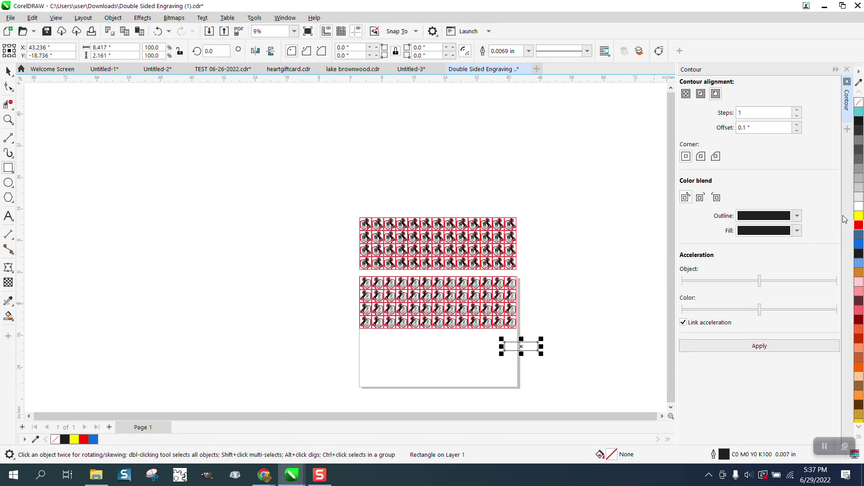
left_click(857, 246)
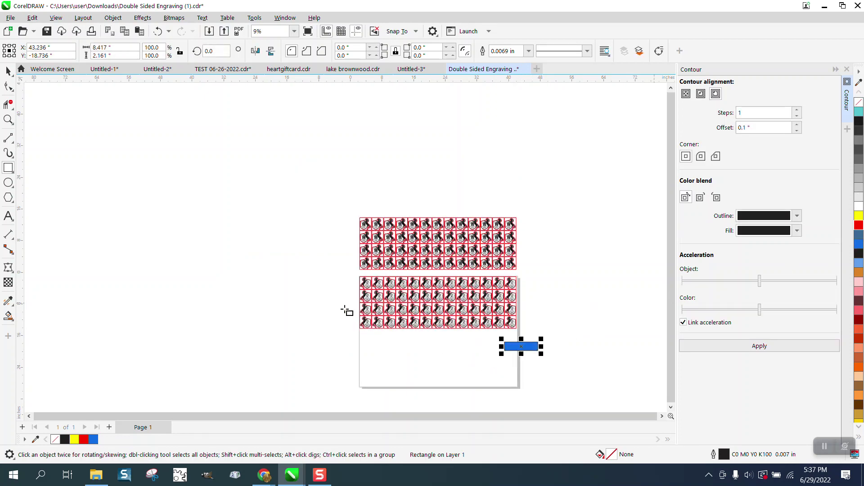
key("space")
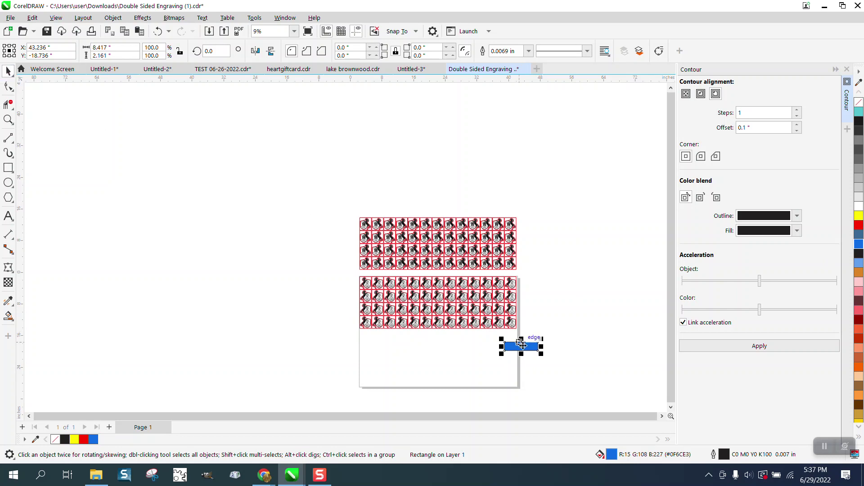
mouse_move(522, 347)
left_mouse_down()
mouse_move(360, 345)
mouse_move(518, 343)
left_mouse_up()
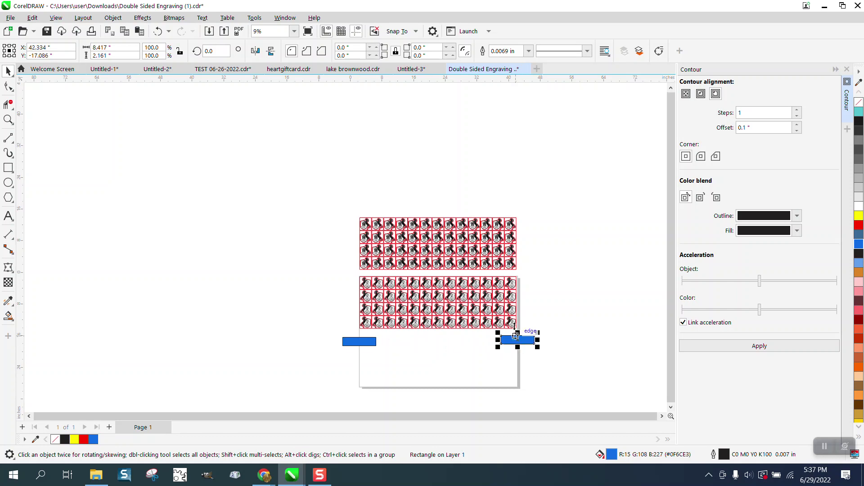
- Draw a tall thin blue rectangle and position it just left of the grids
left_click(8, 168)
left_click_drag(324, 224, 330, 272)
left_click(857, 257)
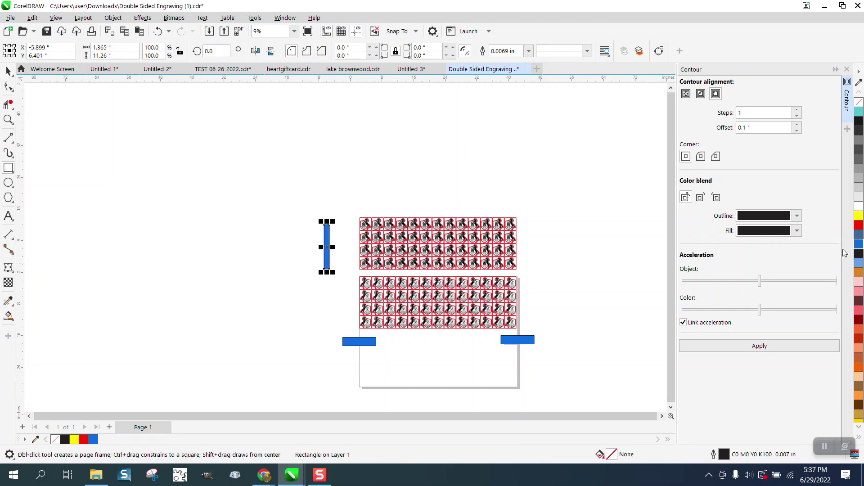
left_click(9, 120)
left_click_drag(257, 194, 584, 363)
left_click(8, 70)
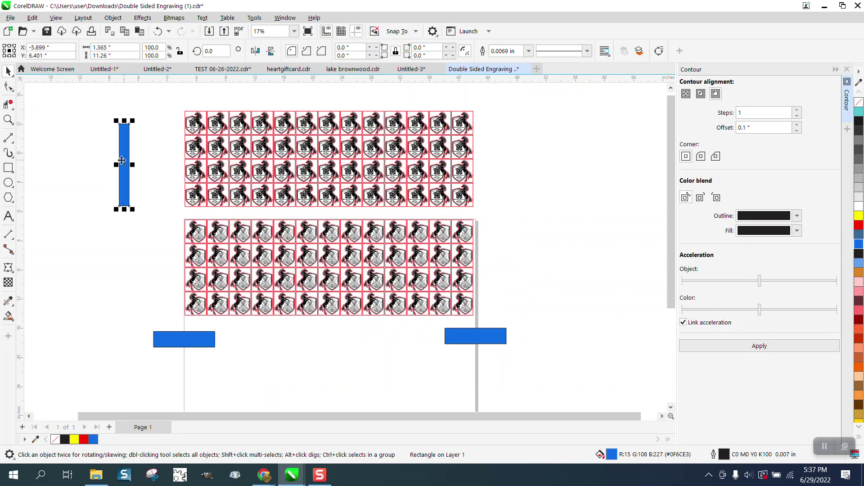
left_click_drag(120, 163, 193, 227)
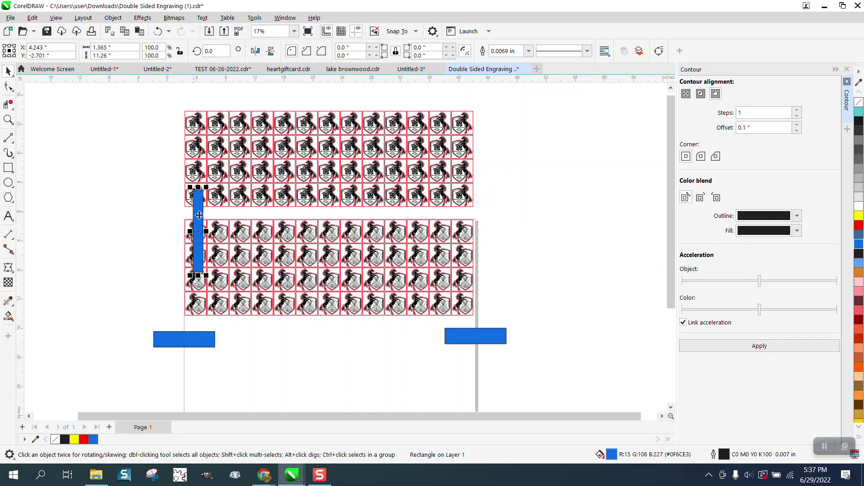
left_click_drag(201, 218, 129, 218)
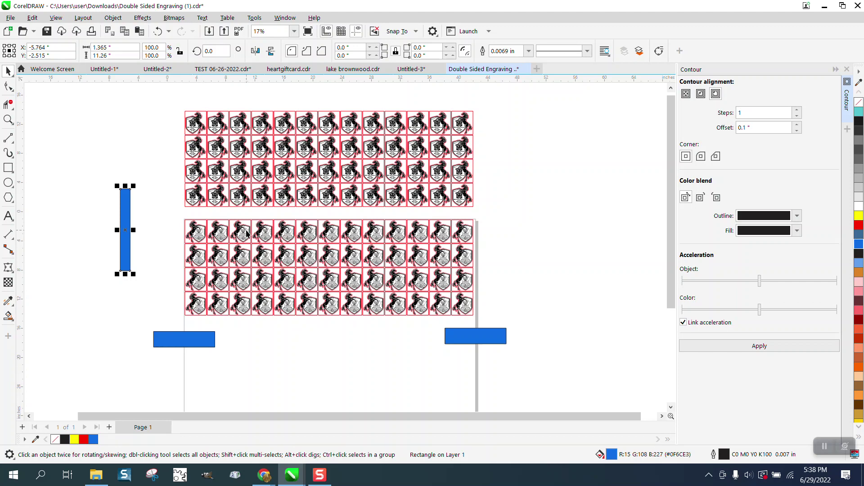
- Set the nudge distance to 5 inches and test it by moving the top grid down twice, then up once
left_click(160, 101)
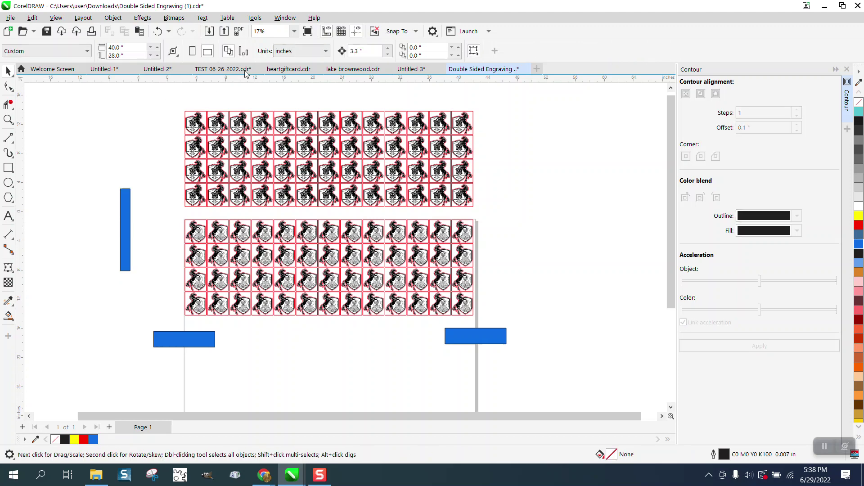
left_click(367, 52)
type("5")
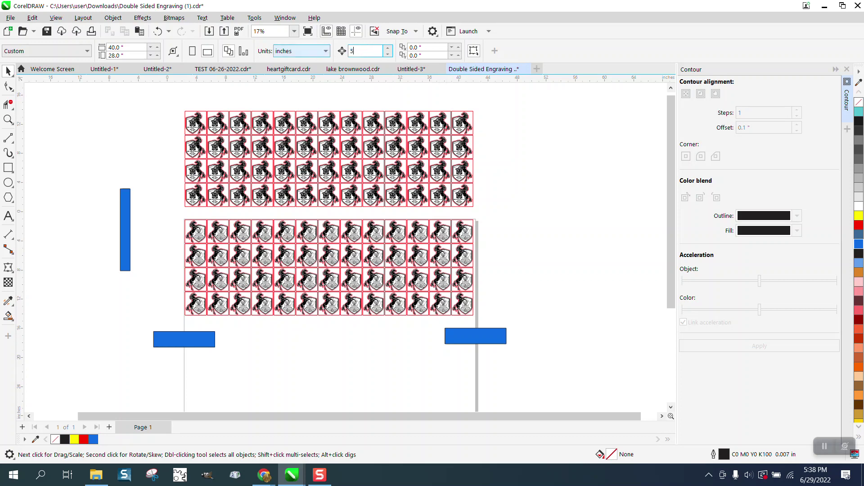
key("Return")
left_click_drag(474, 204, 476, 206)
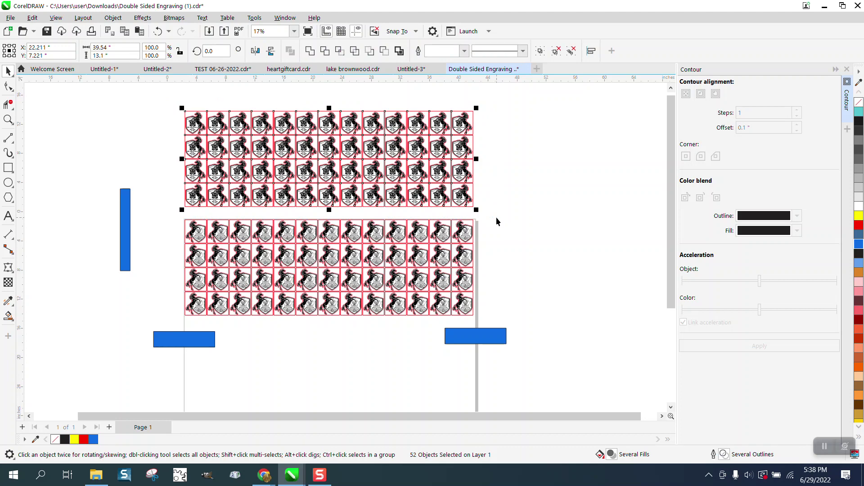
key("Down")
key("Down")
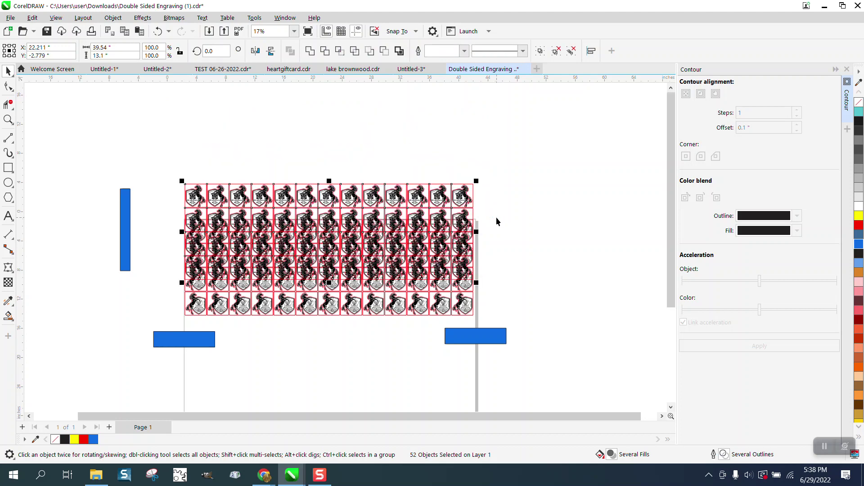
key("Down")
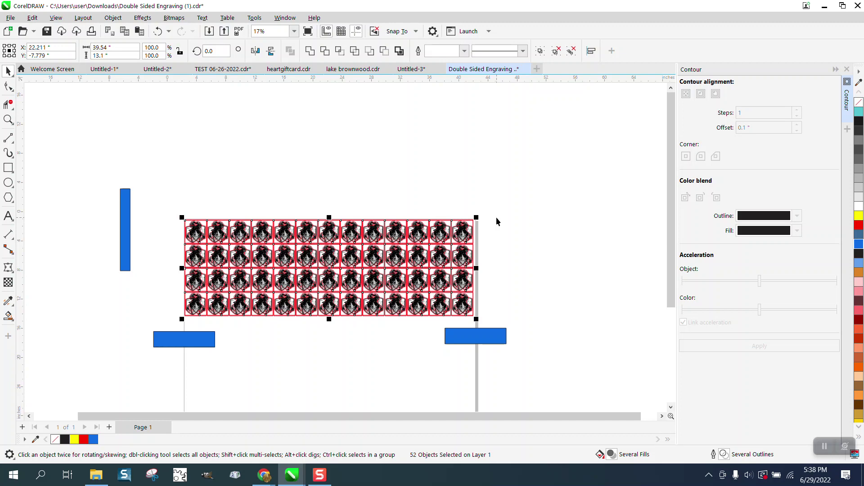
key("Up")
key("Up")
key("Up")
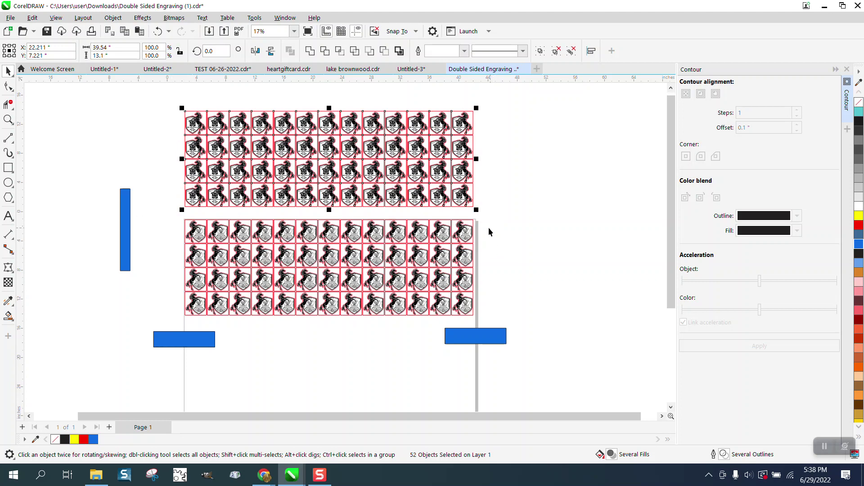
- Select the lower tile grid and ungroup it into separate tiles
left_click(472, 226)
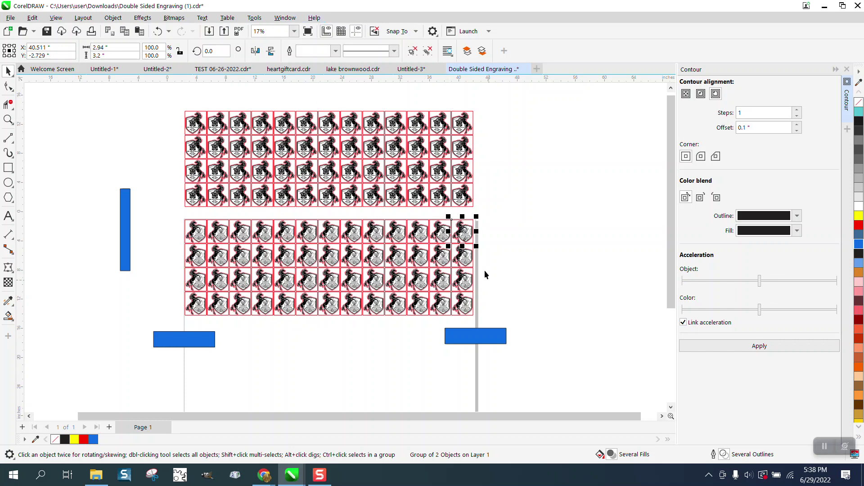
left_click(8, 120)
left_click_drag(431, 213, 520, 257)
scroll(390, 228, "down", 4)
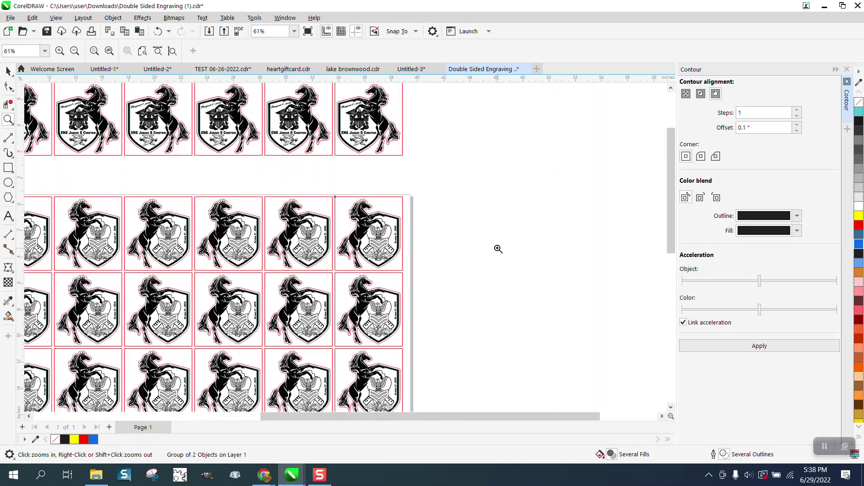
scroll(432, 226, "down", 3)
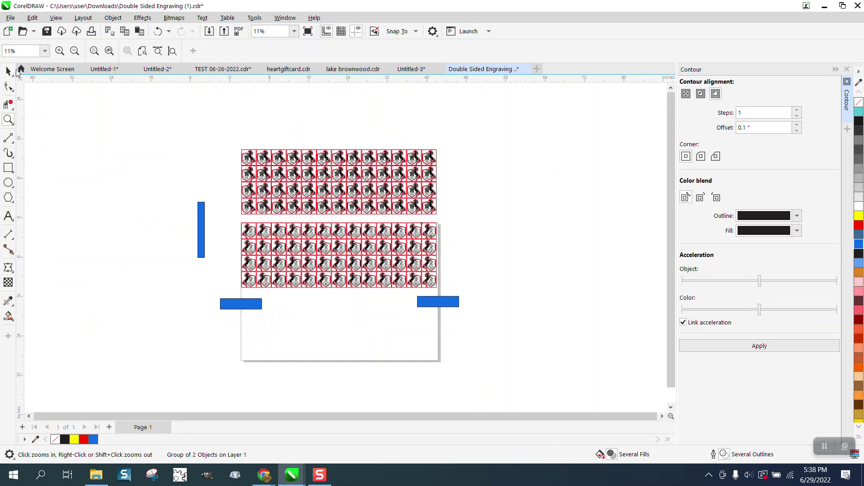
left_click(8, 71)
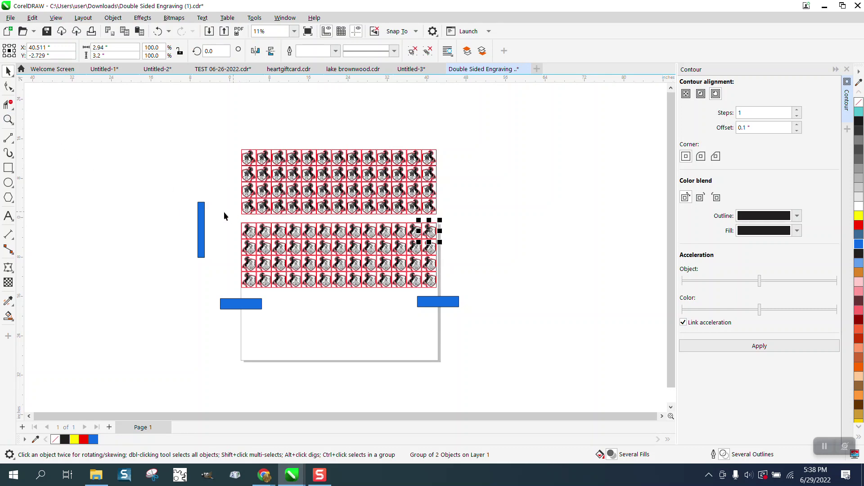
left_click_drag(225, 214, 480, 290)
key("ctrl+u")
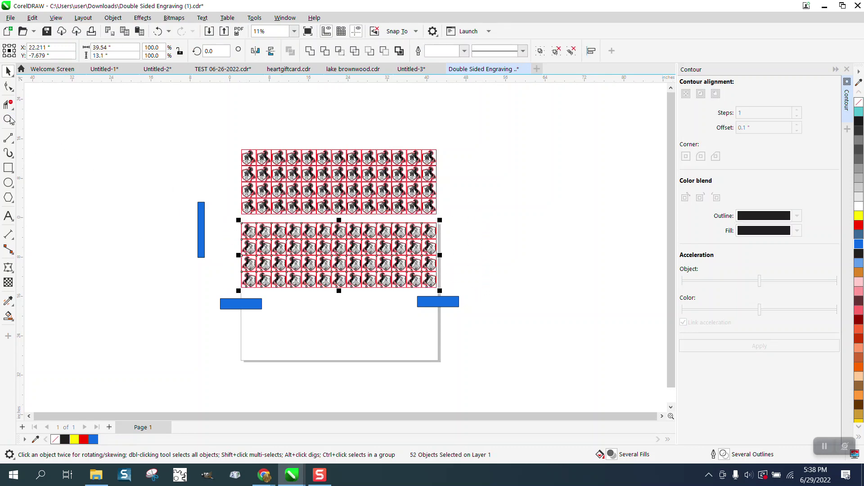
- Delete the lower grid, then nudge the upper grid down 15 inches onto the page
key("z")
left_click_drag(234, 224, 498, 309)
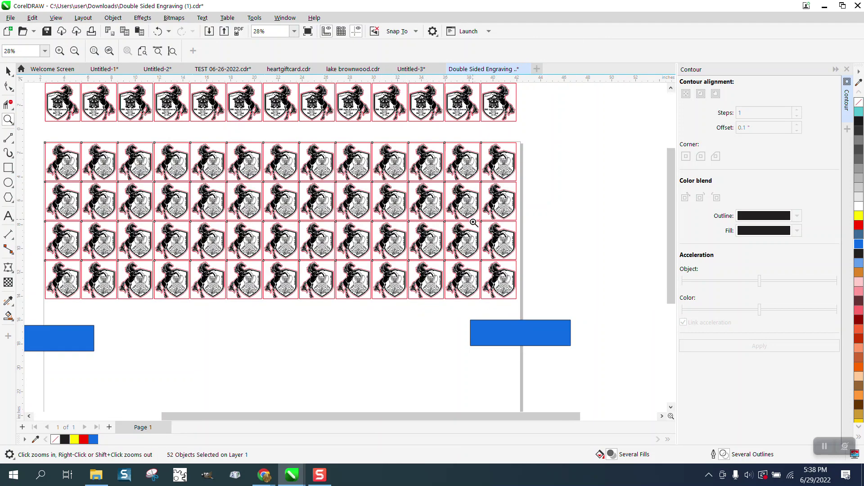
scroll(478, 229, "down", 2)
scroll(477, 229, "down", 2)
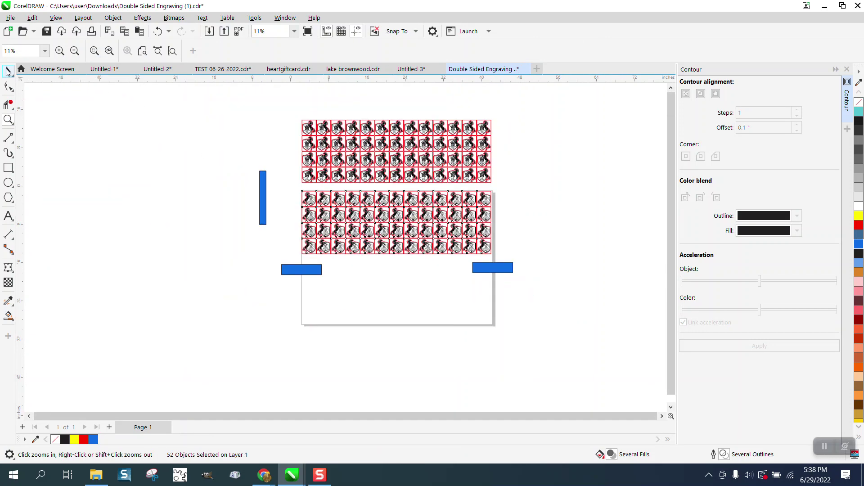
left_click(8, 71)
left_click_drag(292, 189, 561, 263)
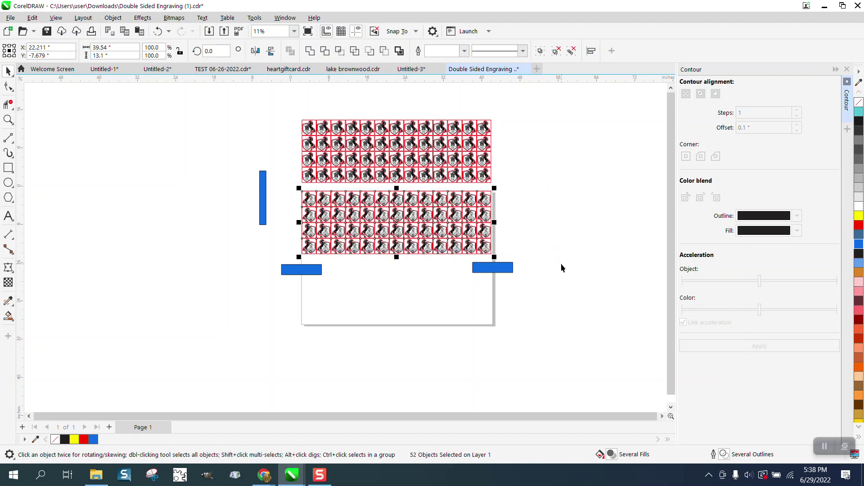
key("Delete")
left_click_drag(333, 145, 539, 207)
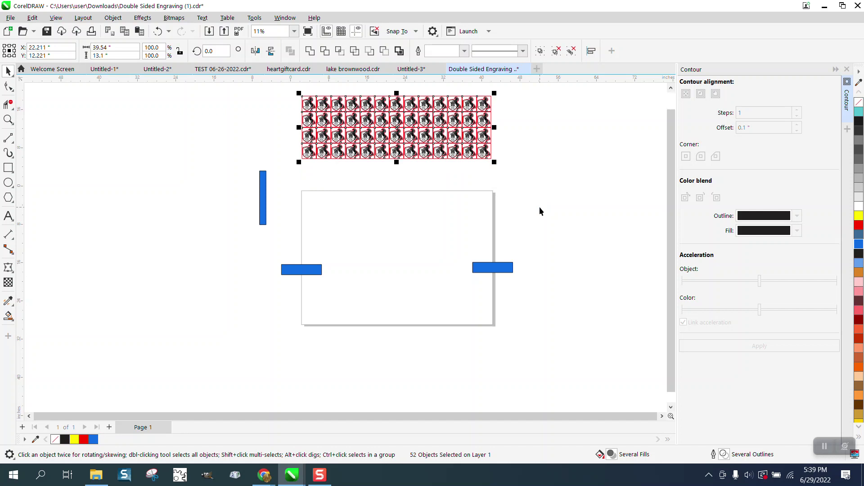
key("Down")
key("Down")
key("Down")
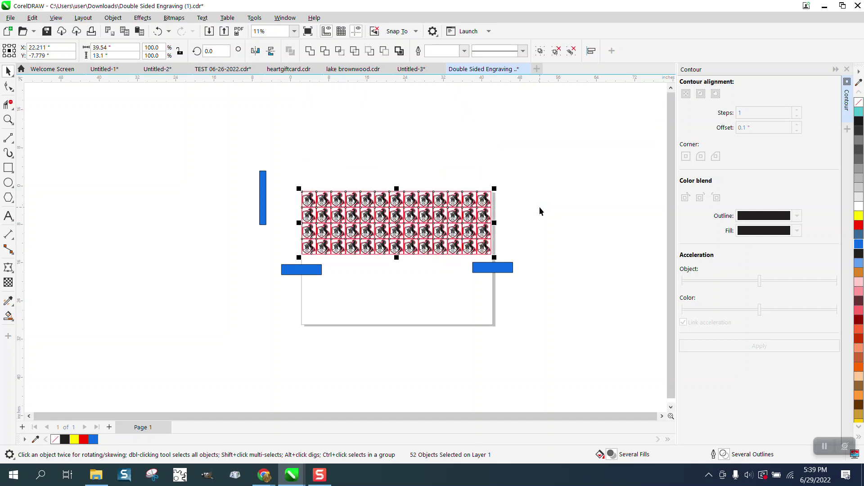
left_click(9, 119)
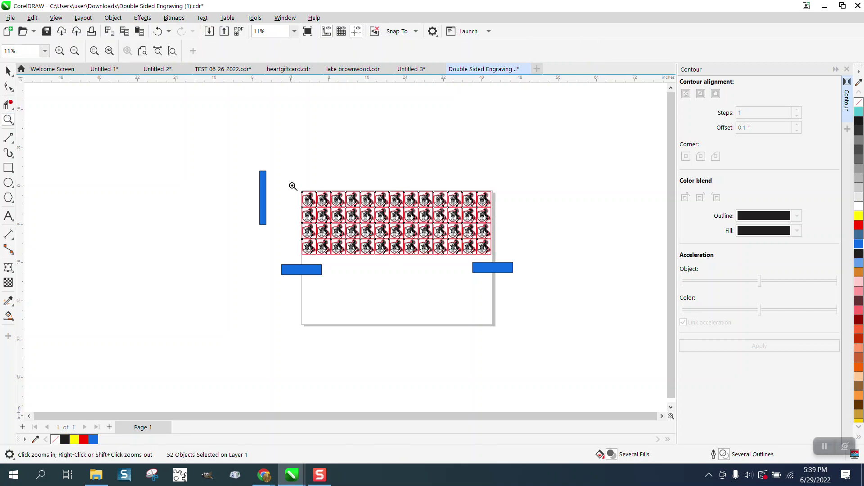
left_click_drag(293, 186, 358, 214)
scroll(315, 199, "down", 2)
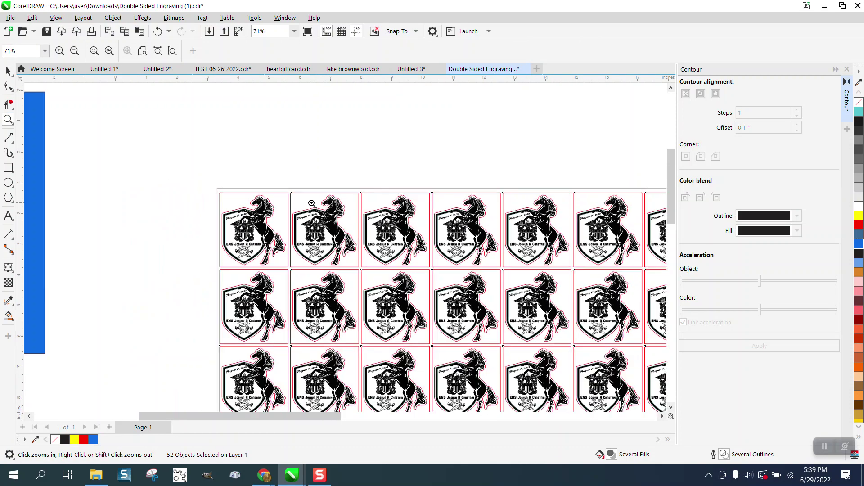
scroll(312, 203, "down", 1)
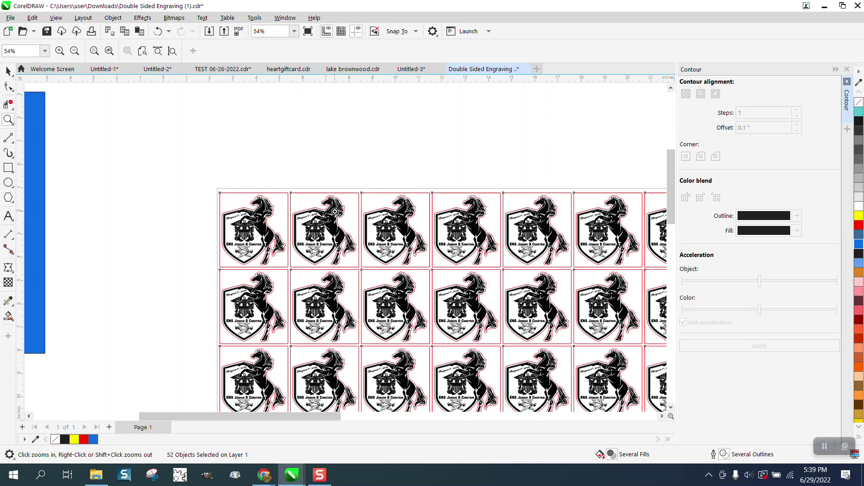
scroll(310, 207, "down", 2)
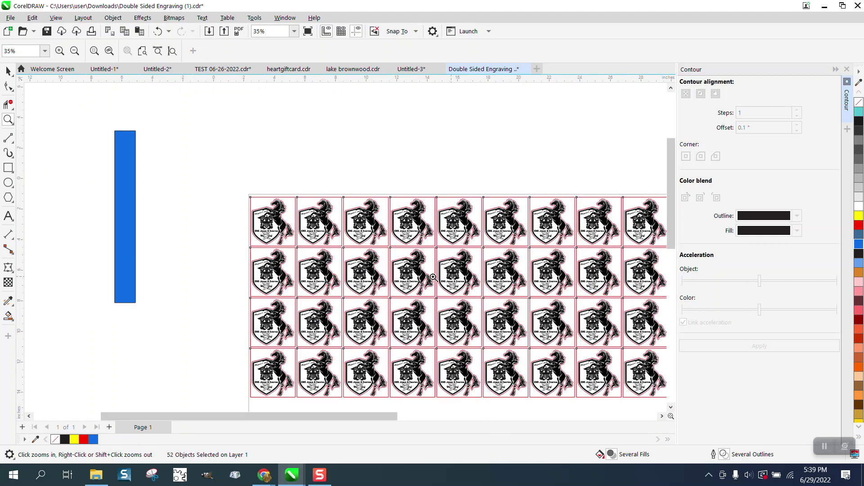
scroll(468, 311, "down", 1)
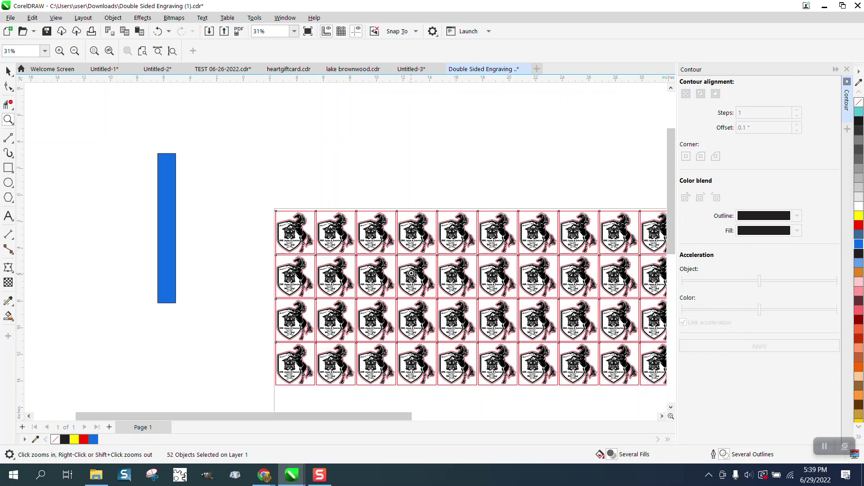
scroll(411, 274, "down", 3)
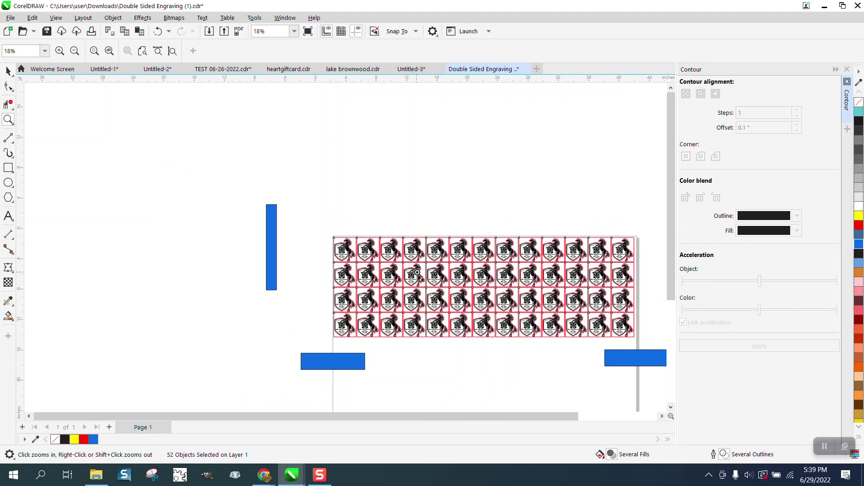